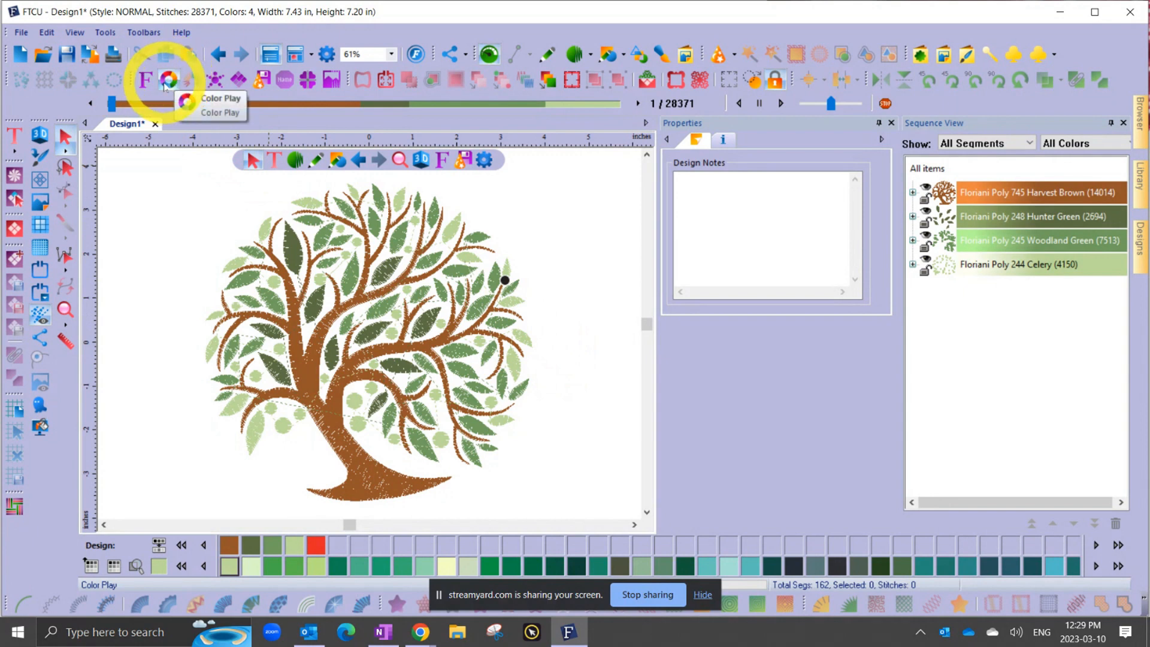
Open Color Play for the tree design, try lightening its colors twice and darkening them once, and reset to the original colors.
left_click(167, 83)
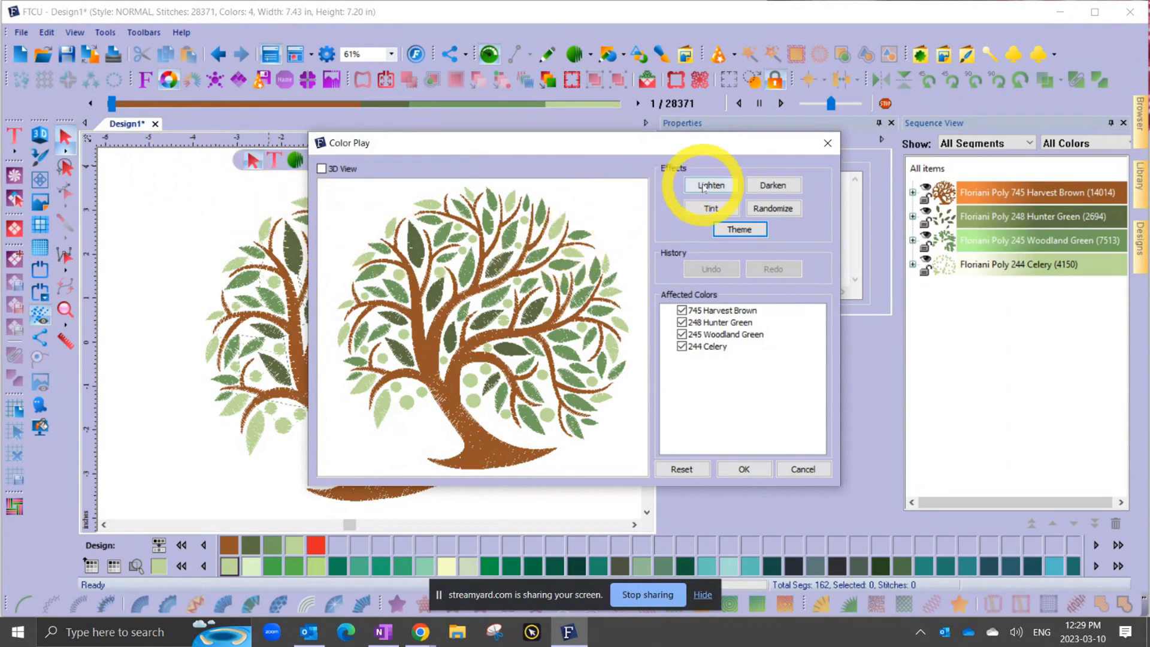
left_click(711, 186)
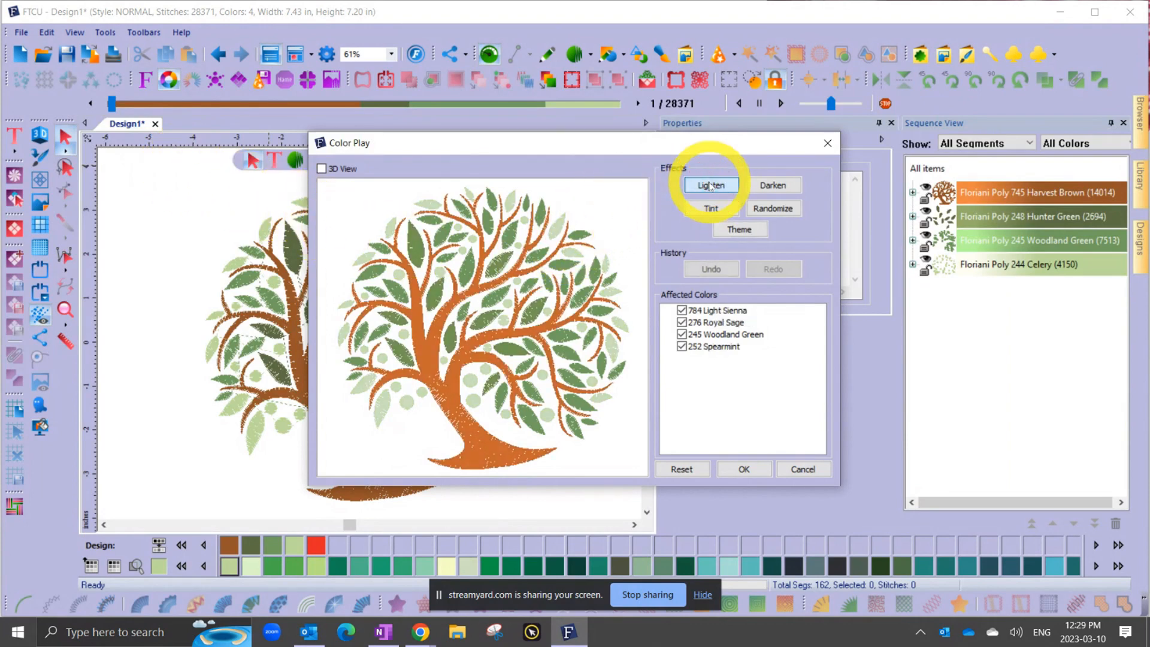
left_click(710, 186)
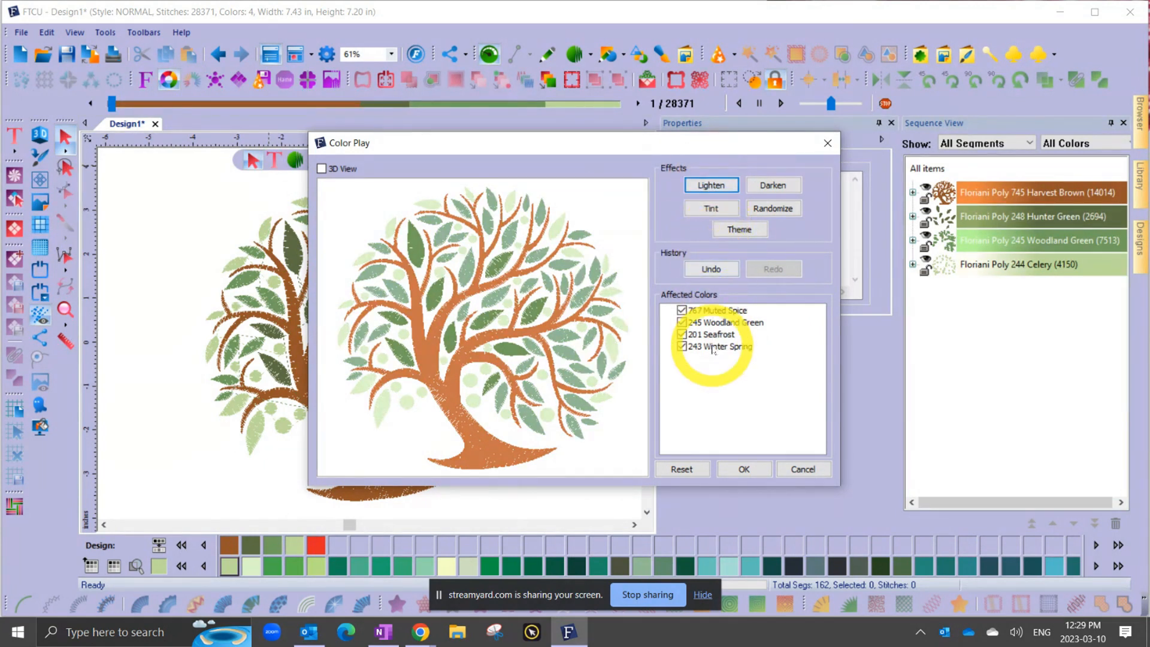
left_click(776, 185)
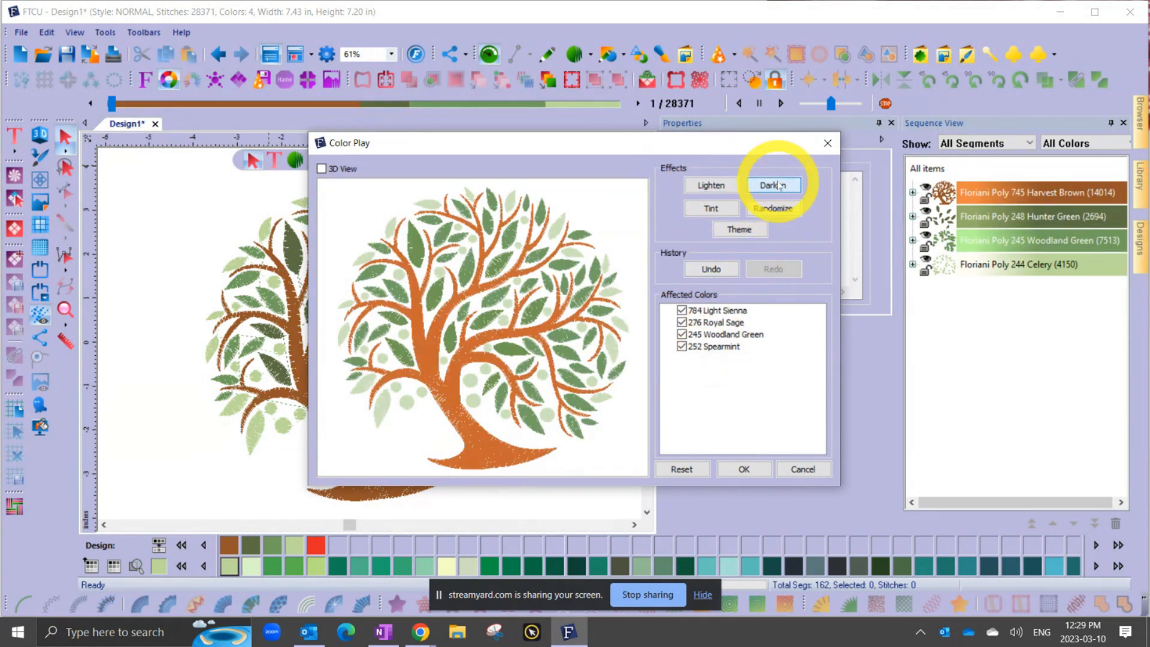
left_click(686, 469)
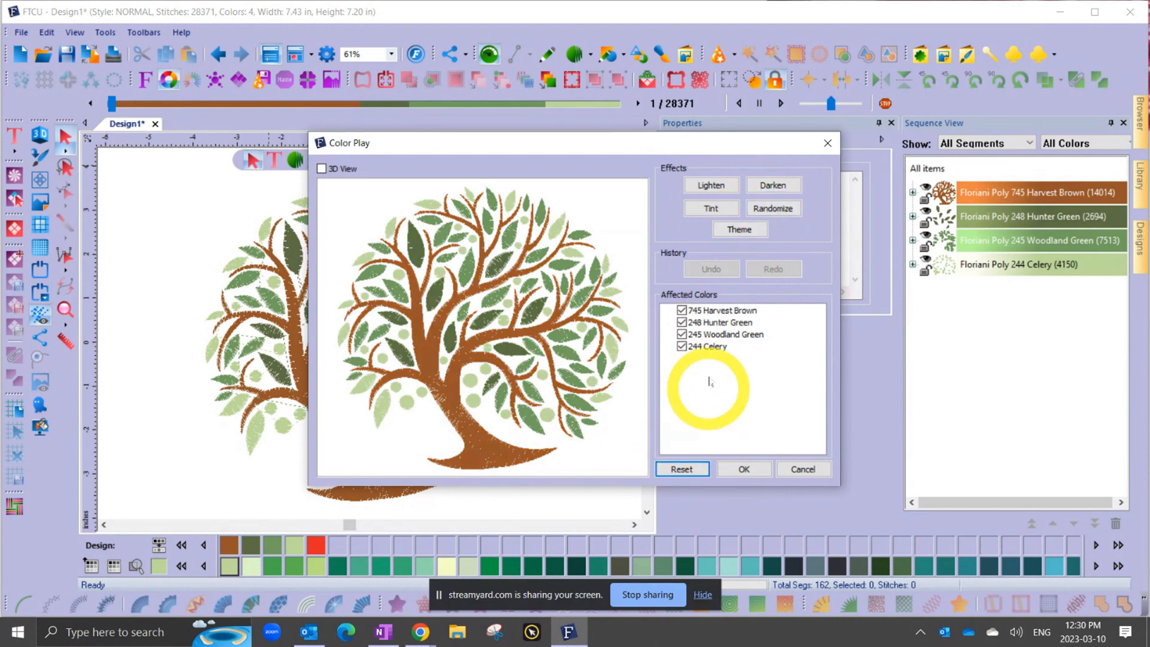
Preview the tree tinted with the light pink basic color, and reset the preview to the original colors.
left_click(712, 209)
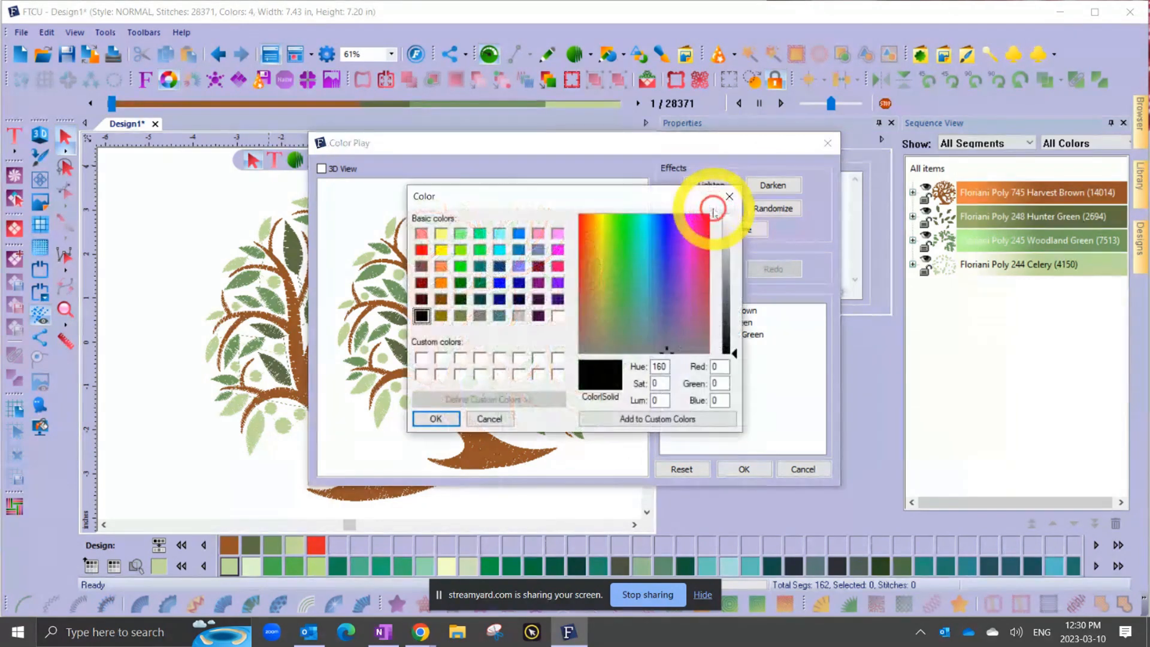
left_click(557, 234)
left_click(438, 417)
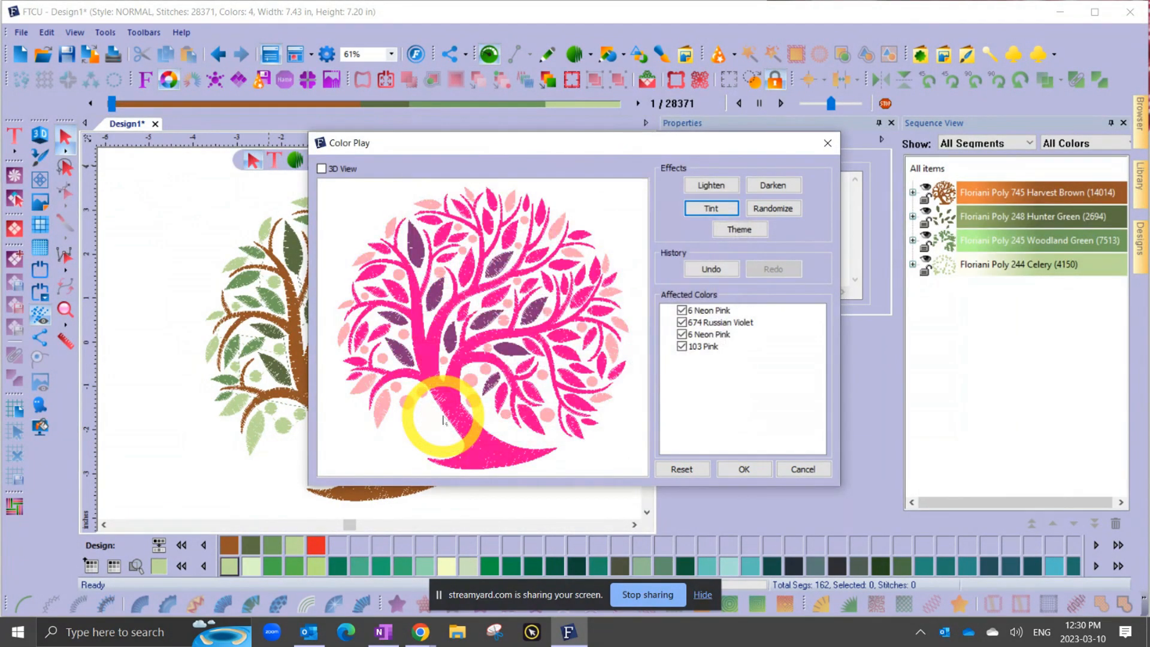
left_click(681, 468)
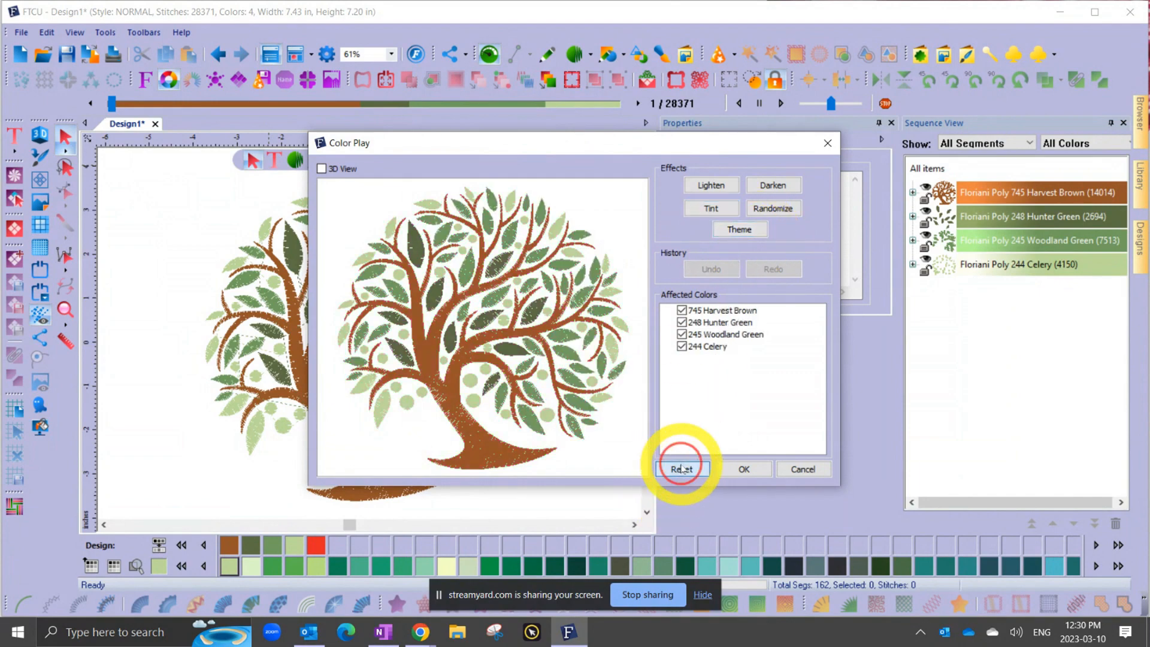
Randomize all four thread colors three times to preview different schemes, and reset to the original colors.
left_click(770, 210)
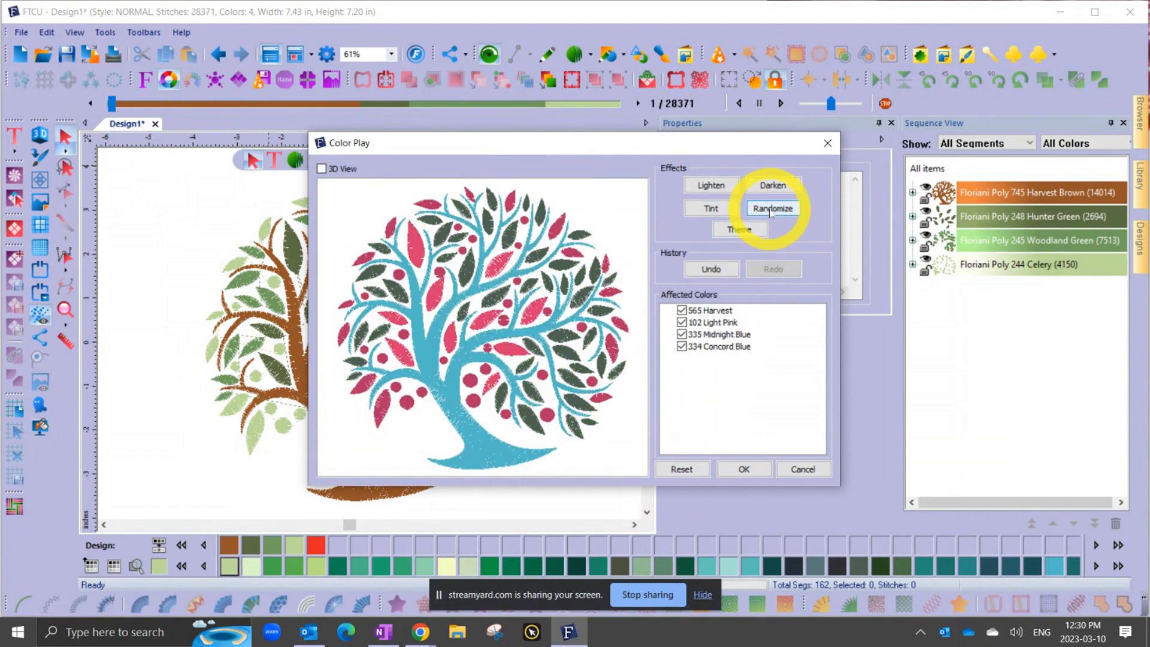
left_click(768, 210)
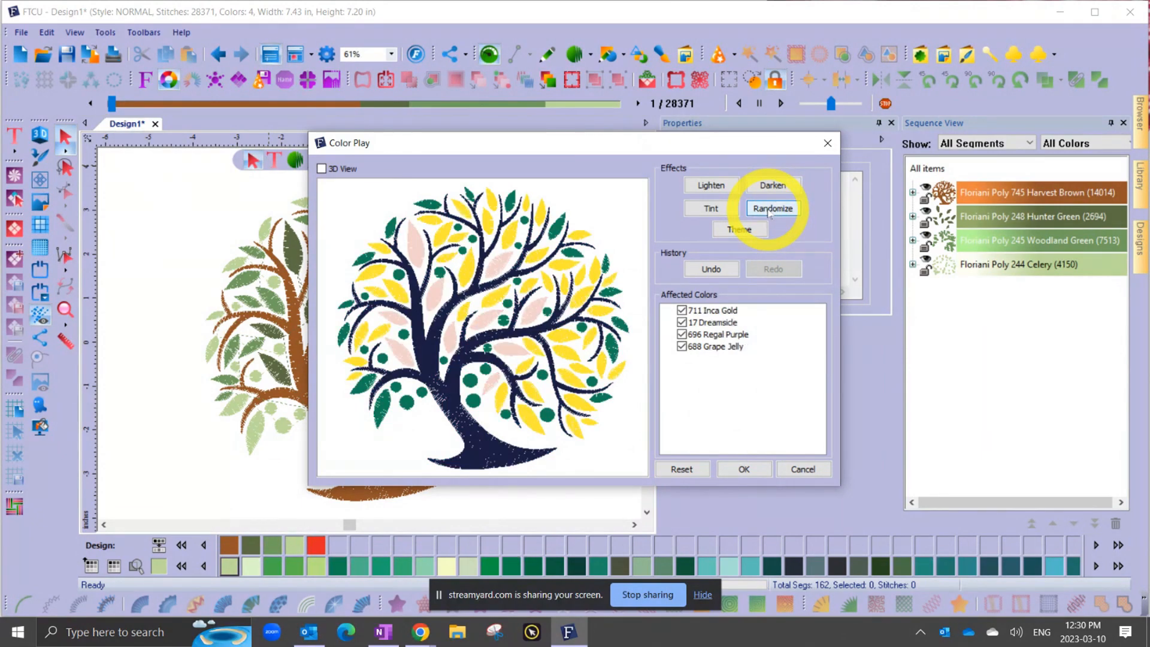
left_click(769, 211)
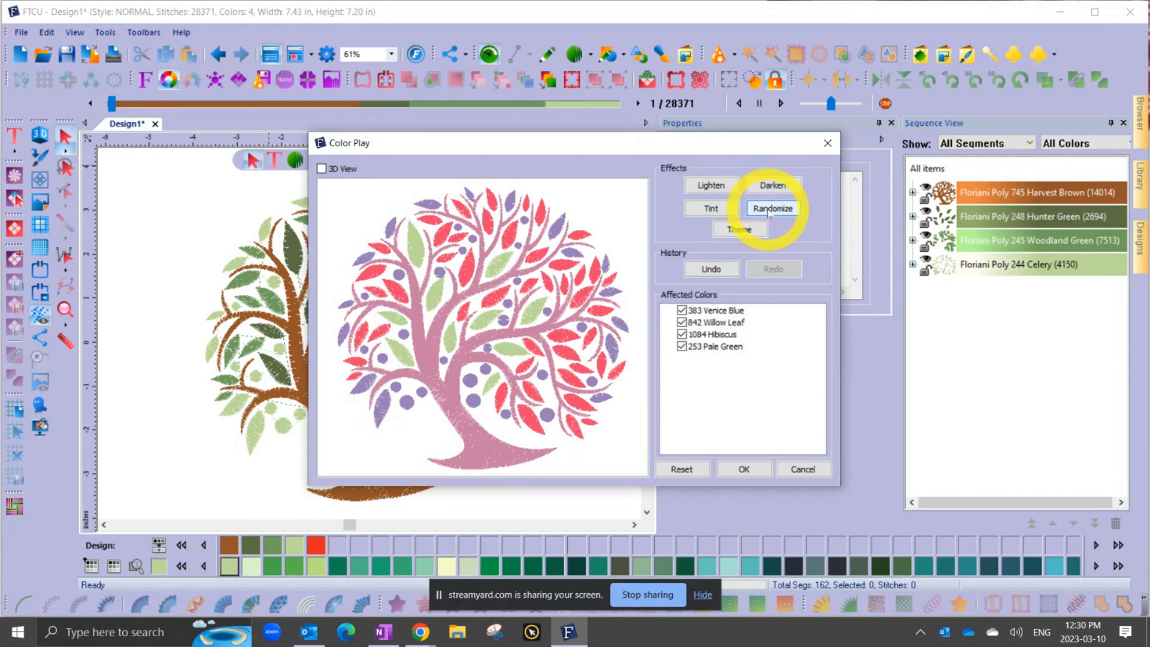
left_click(692, 470)
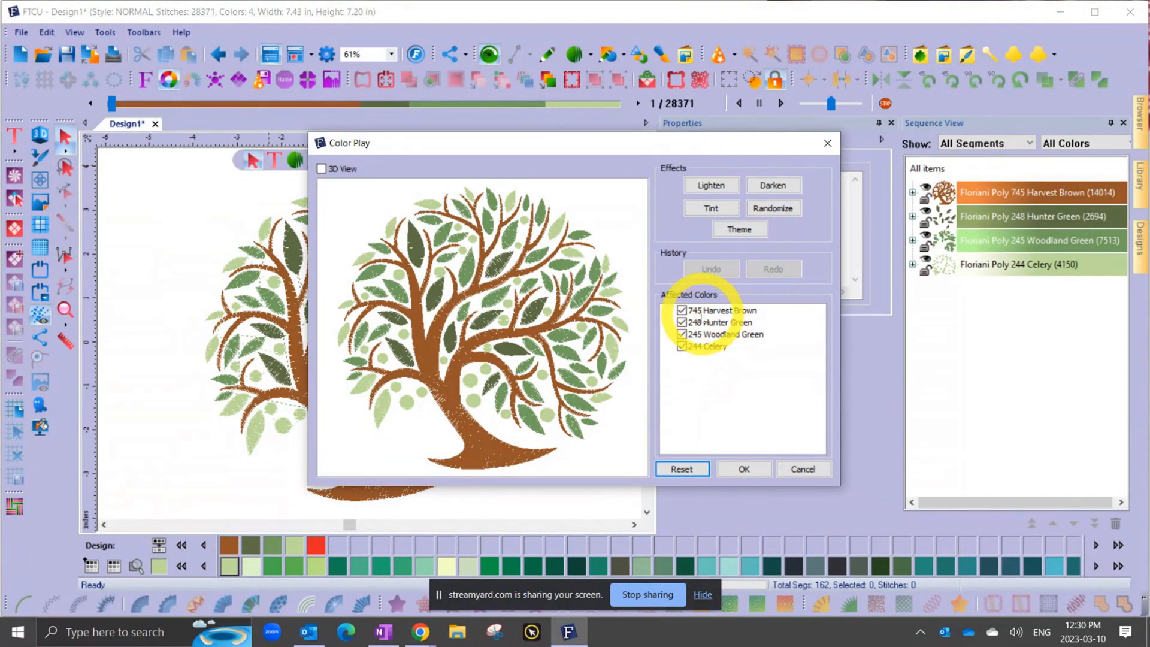
Exclude 745 Harvest Brown from the affected colors, randomize the remaining colors three times, and reset the preview.
left_click(681, 310)
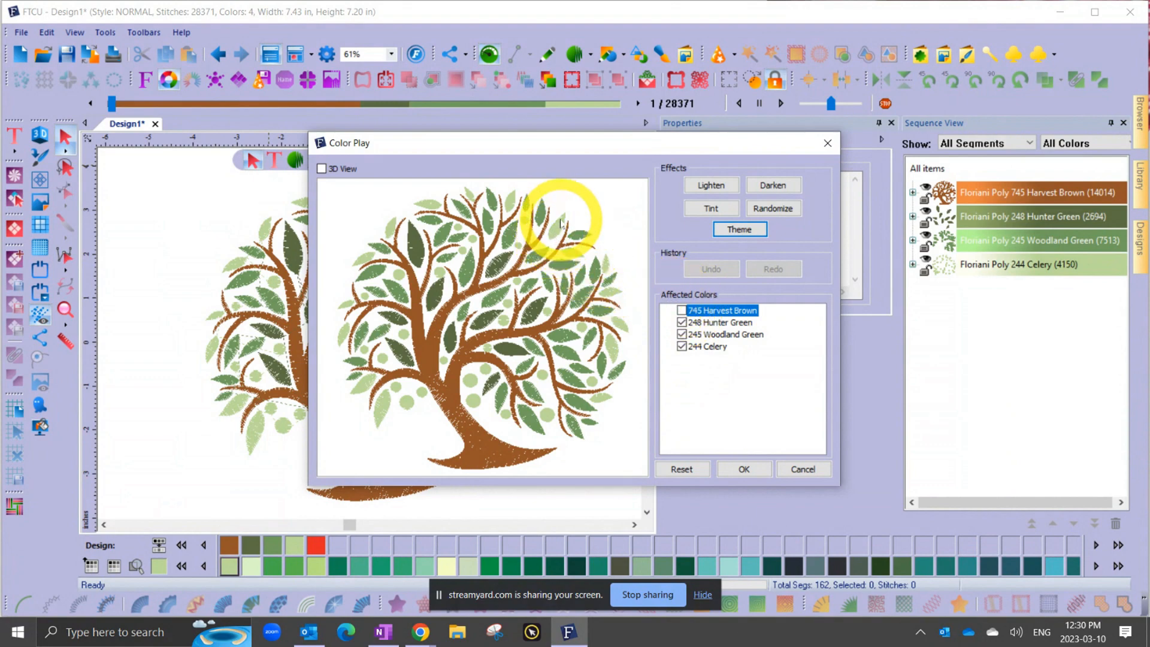
left_click(769, 210)
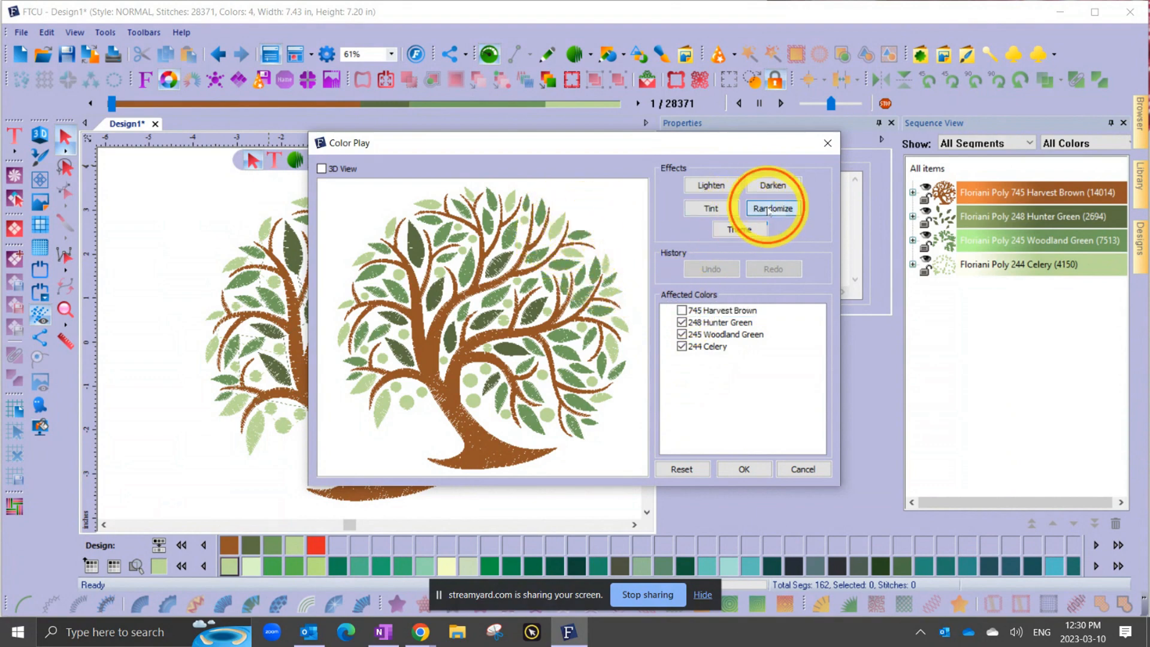
left_click(769, 209)
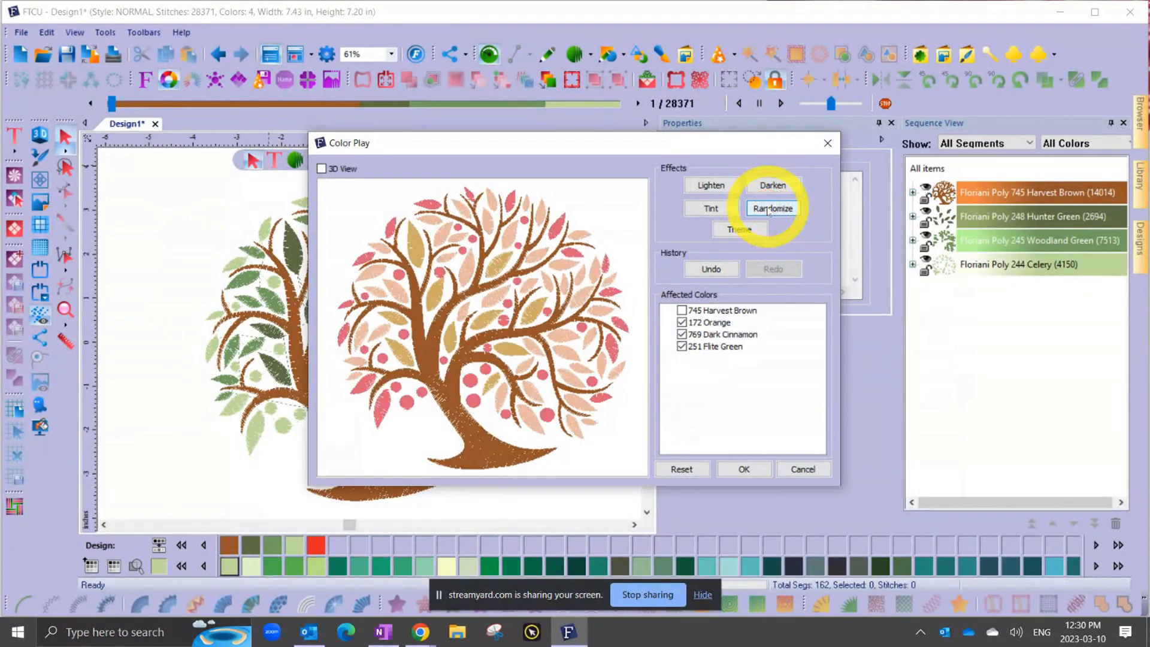
left_click(768, 209)
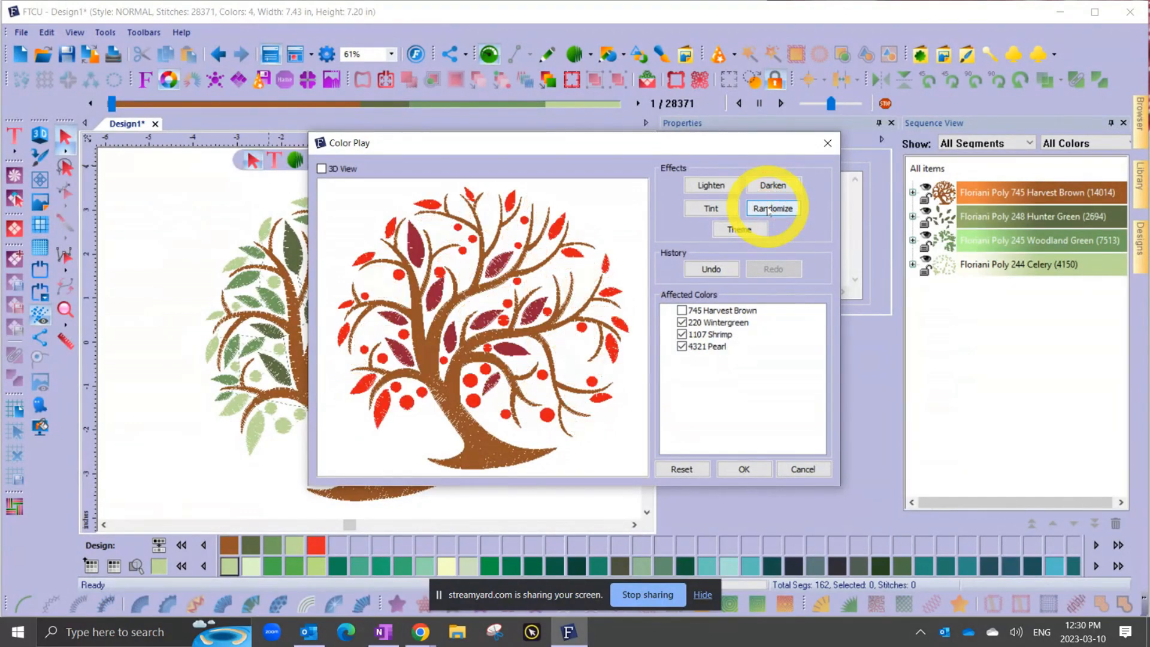
left_click(687, 469)
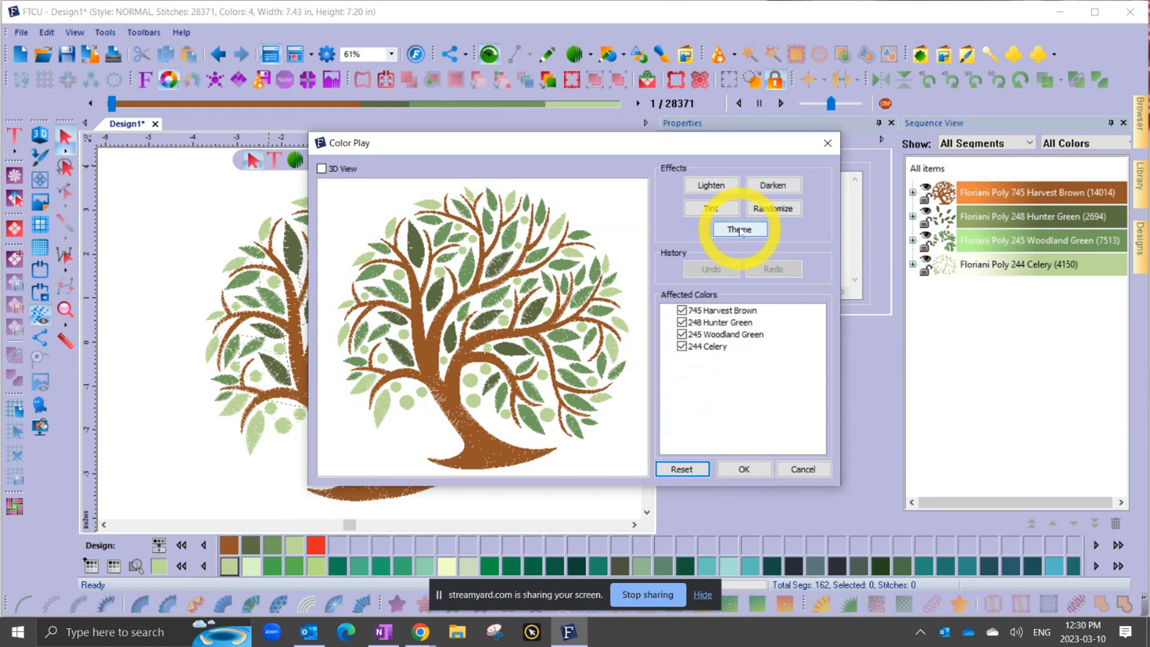
Recolor the whole tree with the Gold 1 theme, accept the Color Play result and leave the design deselected.
left_click(738, 229)
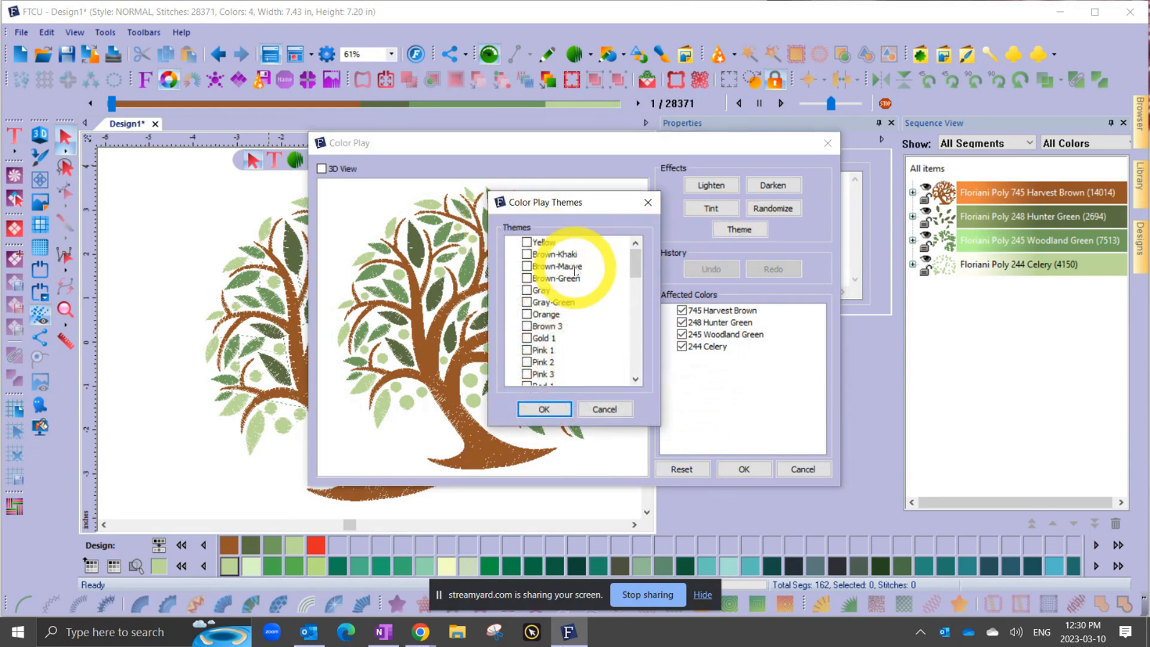
scroll(574, 271, "down", 1)
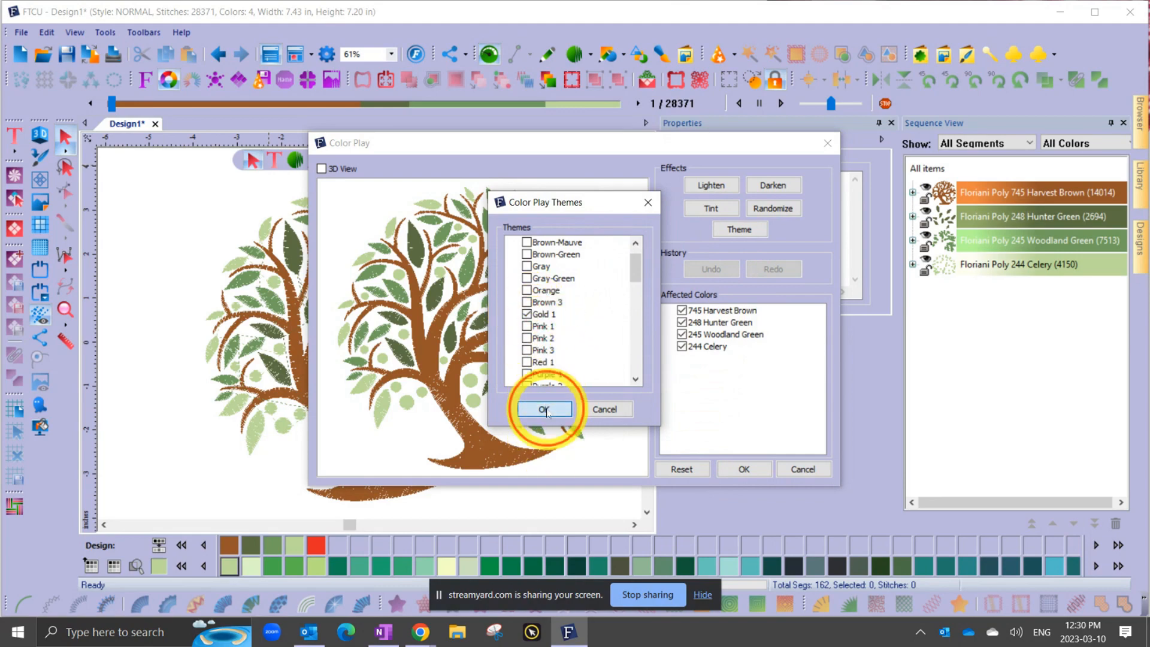
left_click(544, 409)
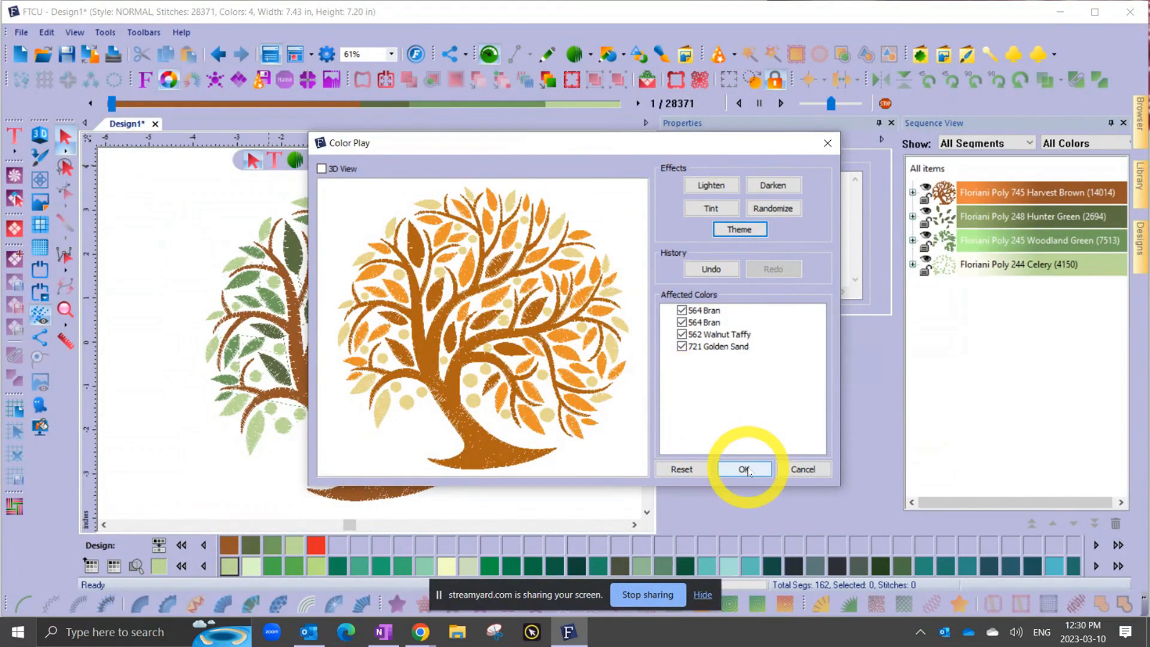
left_click(745, 469)
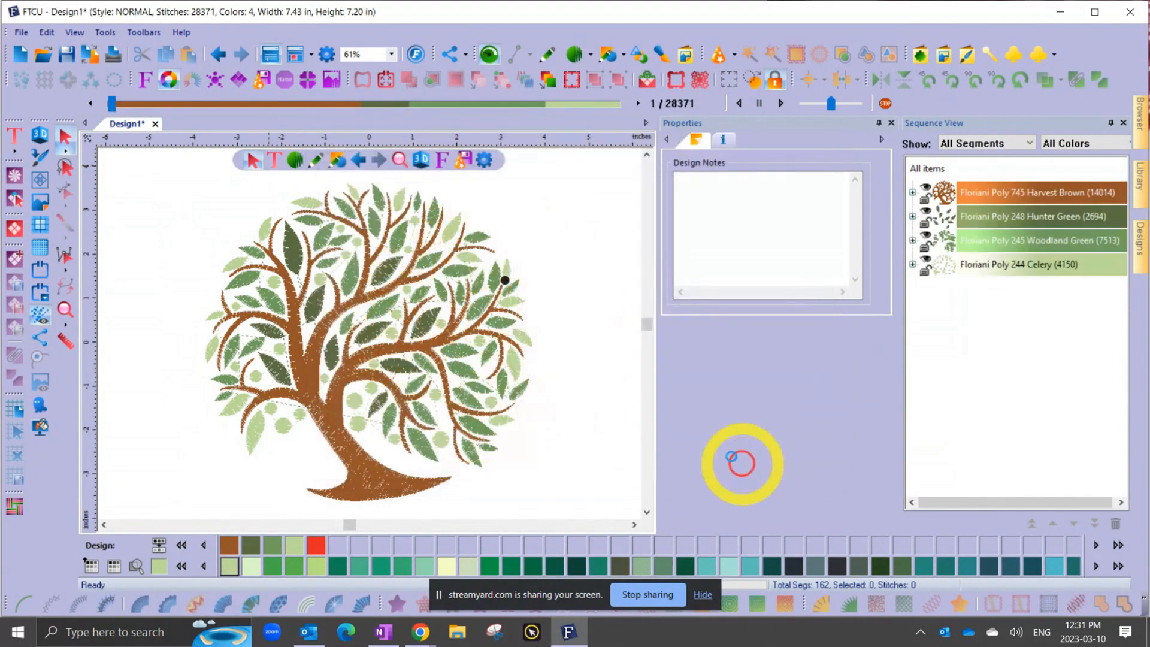
left_click(533, 354)
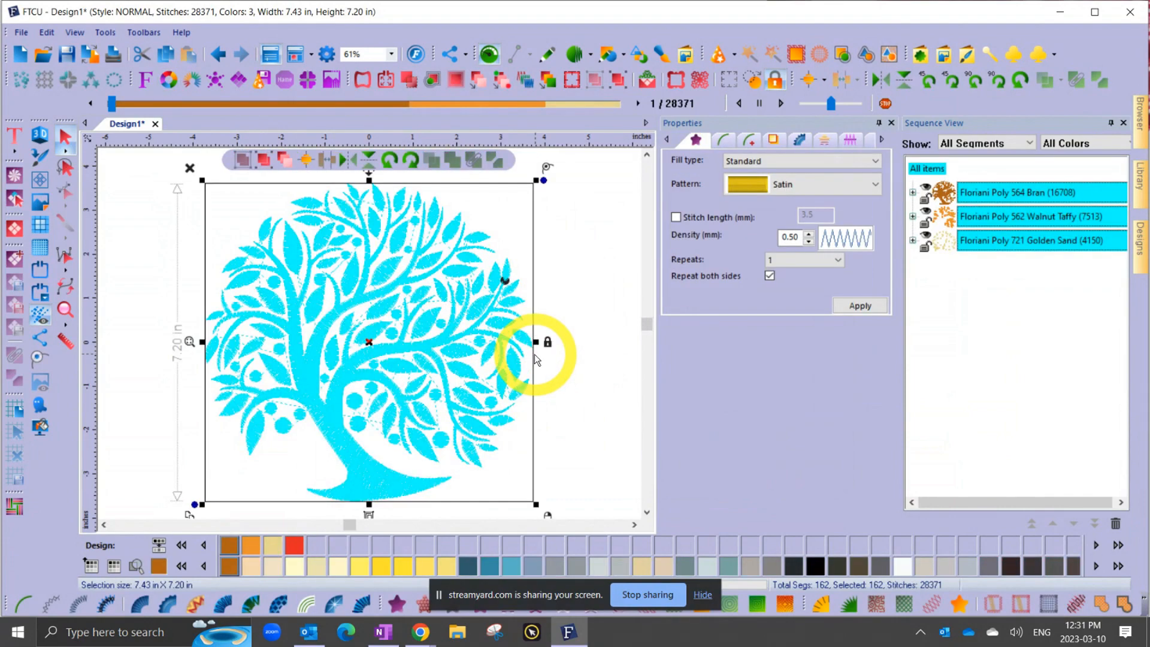
left_click(580, 266)
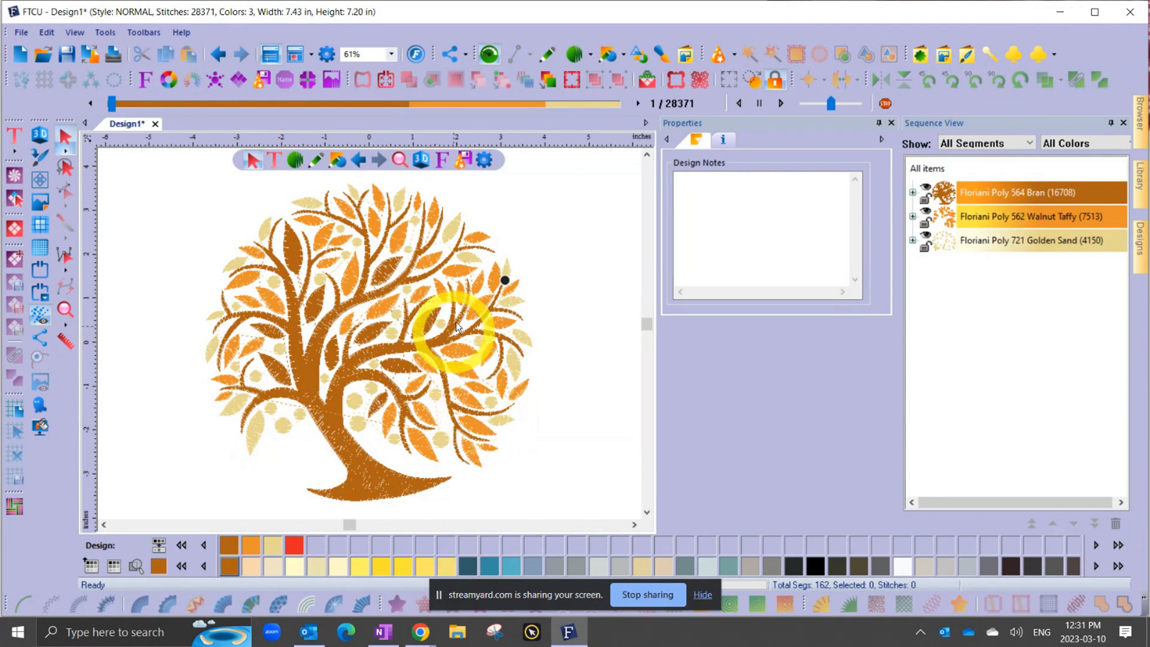
Add a dark purple thread color from the popup palette to the design palette, and close the popup palette.
left_click(91, 566)
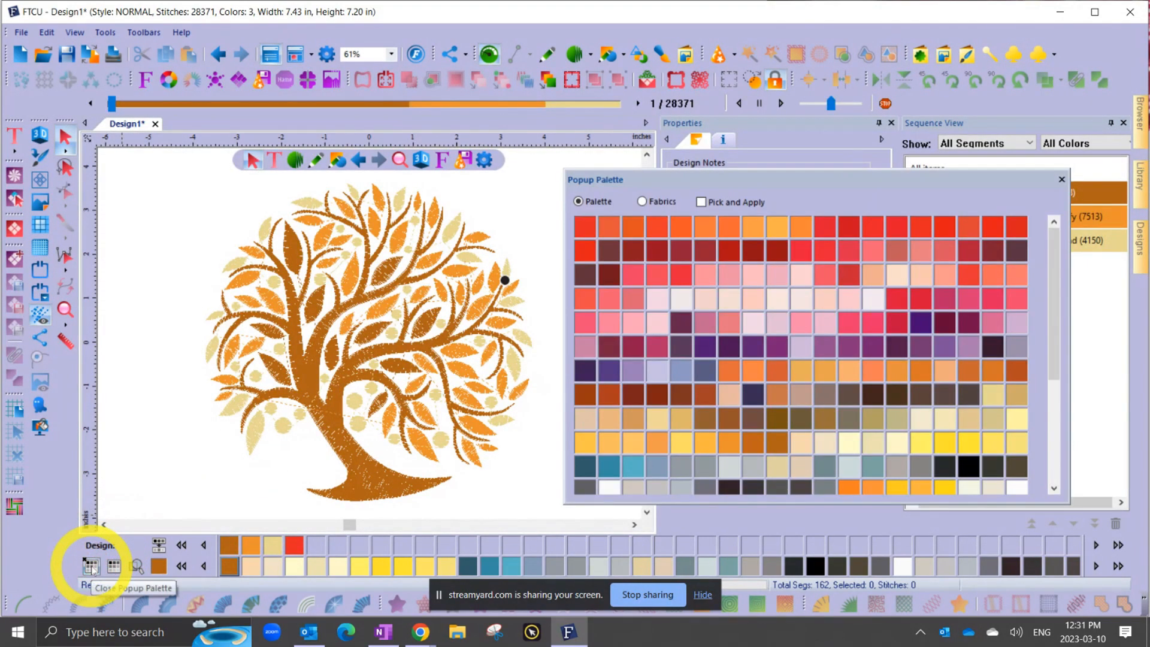
left_click(92, 566)
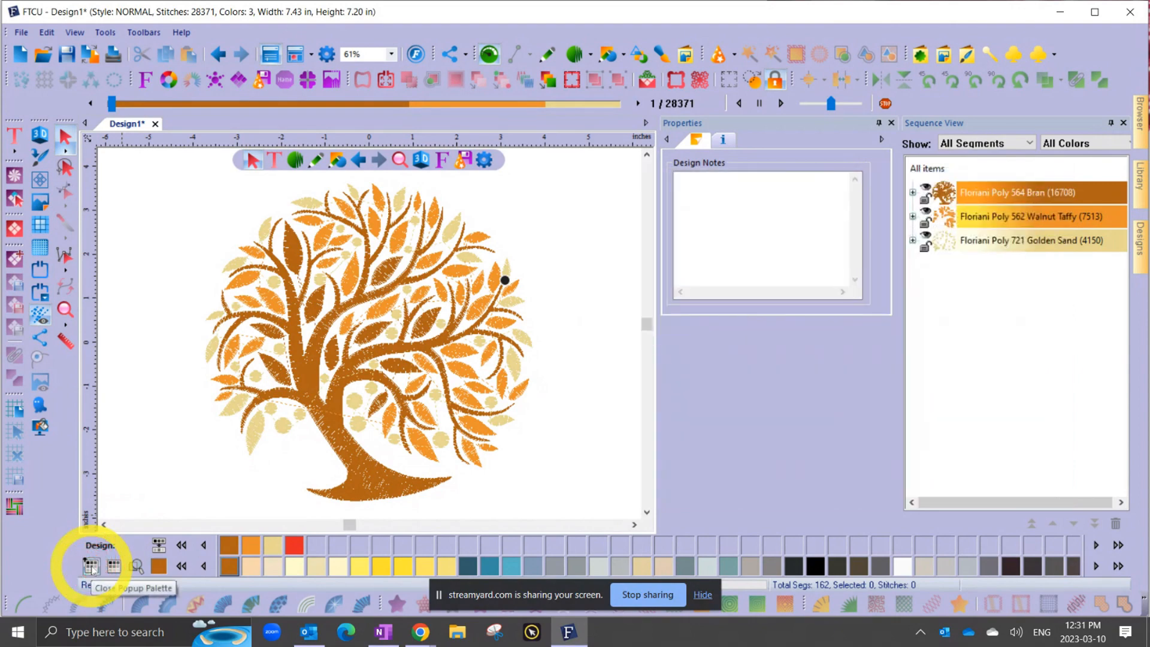
left_click(92, 566)
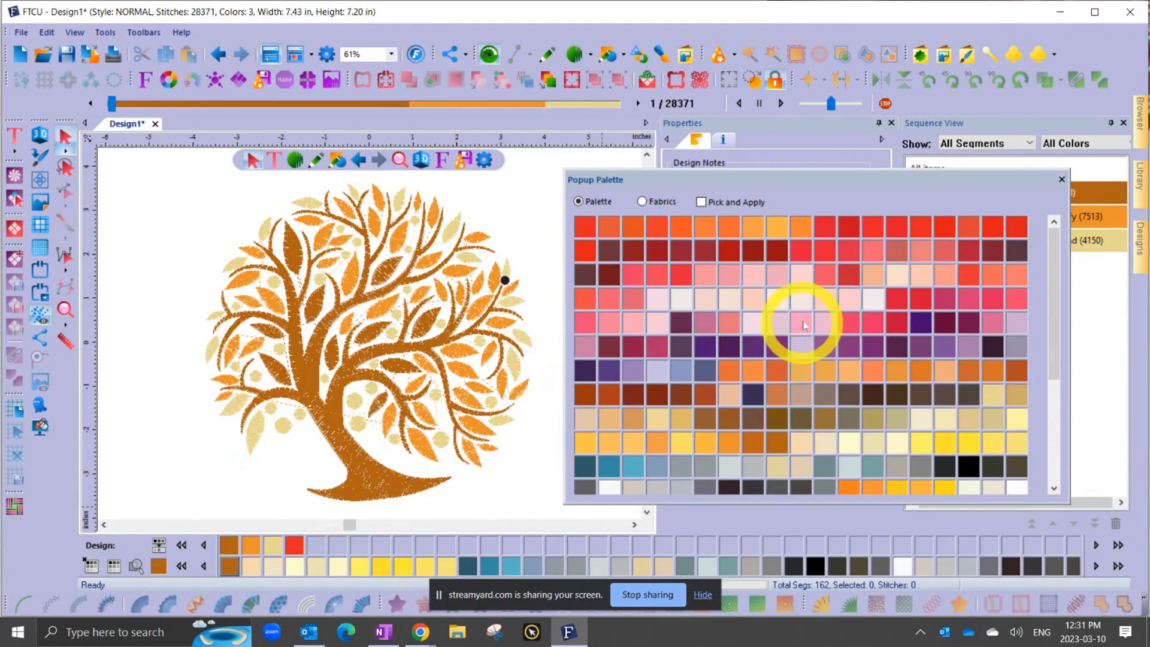
right_click(708, 348)
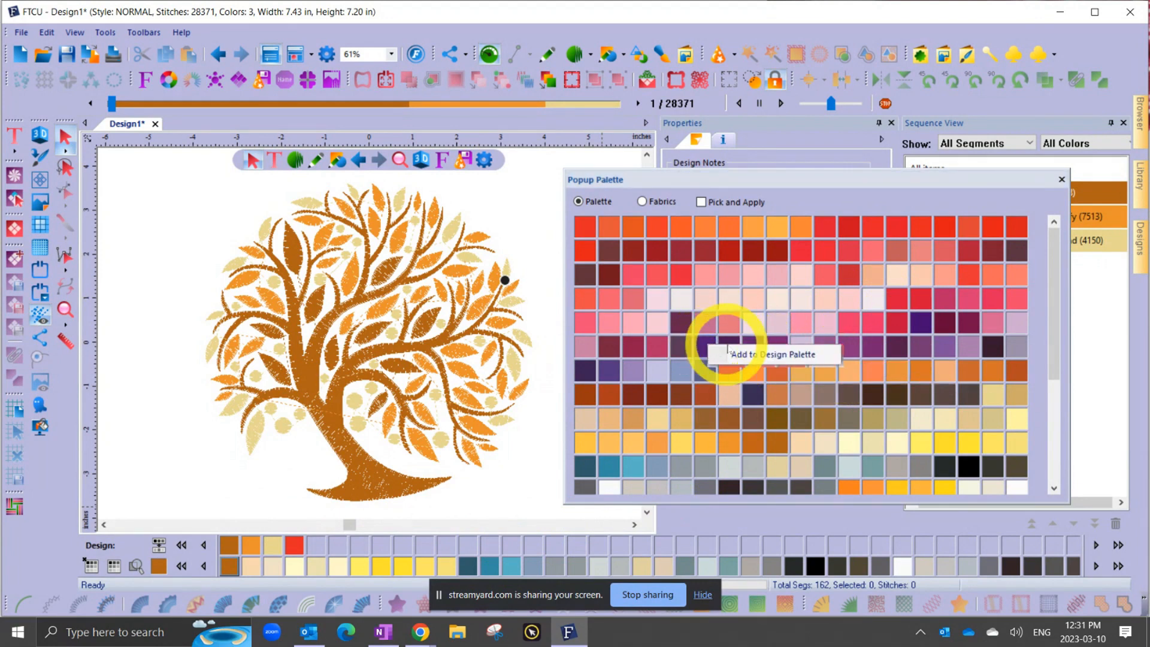
left_click(761, 354)
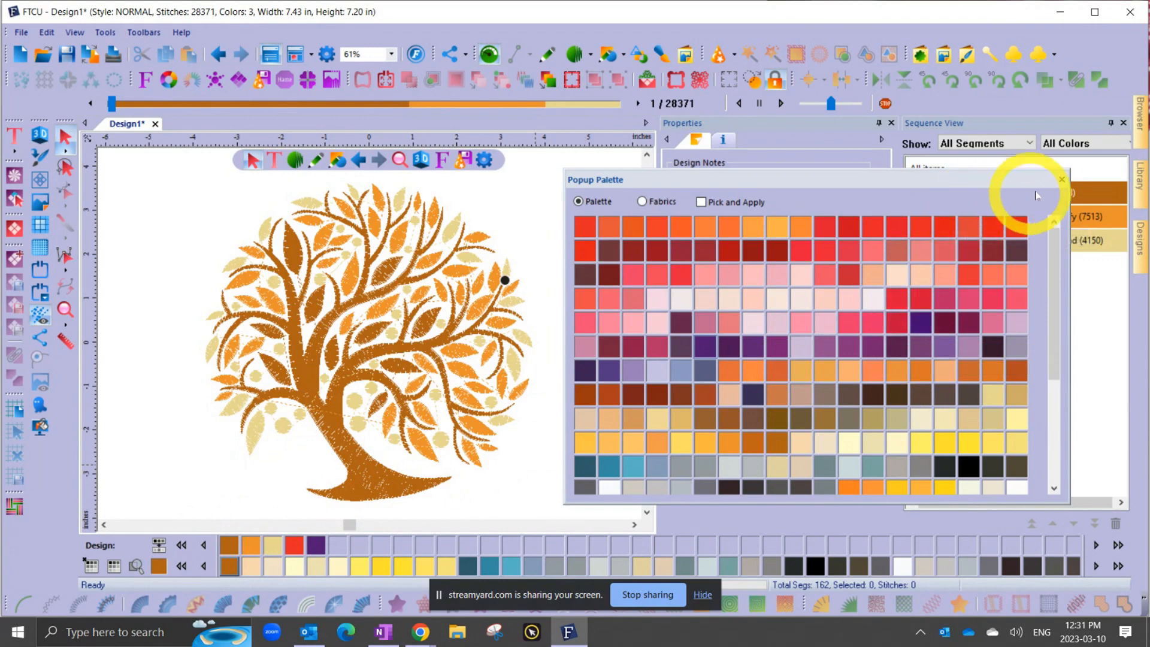
left_click(1061, 179)
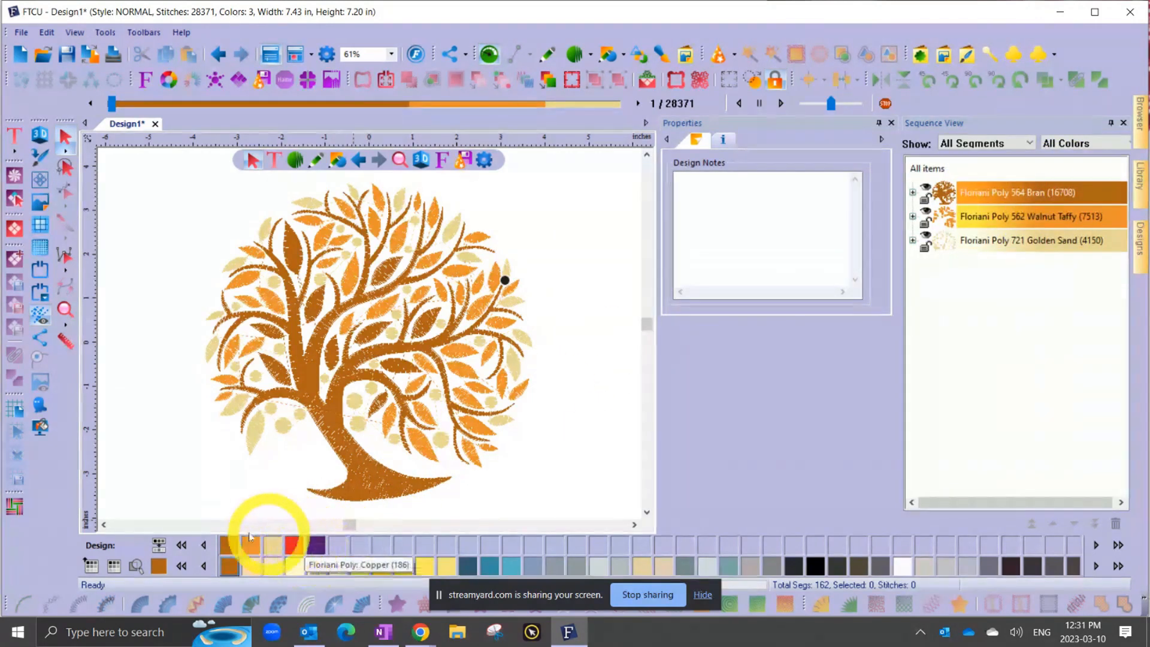
Reopen the popup palette and enable Pick and Apply, with no part of the tree design selected.
left_click(91, 566)
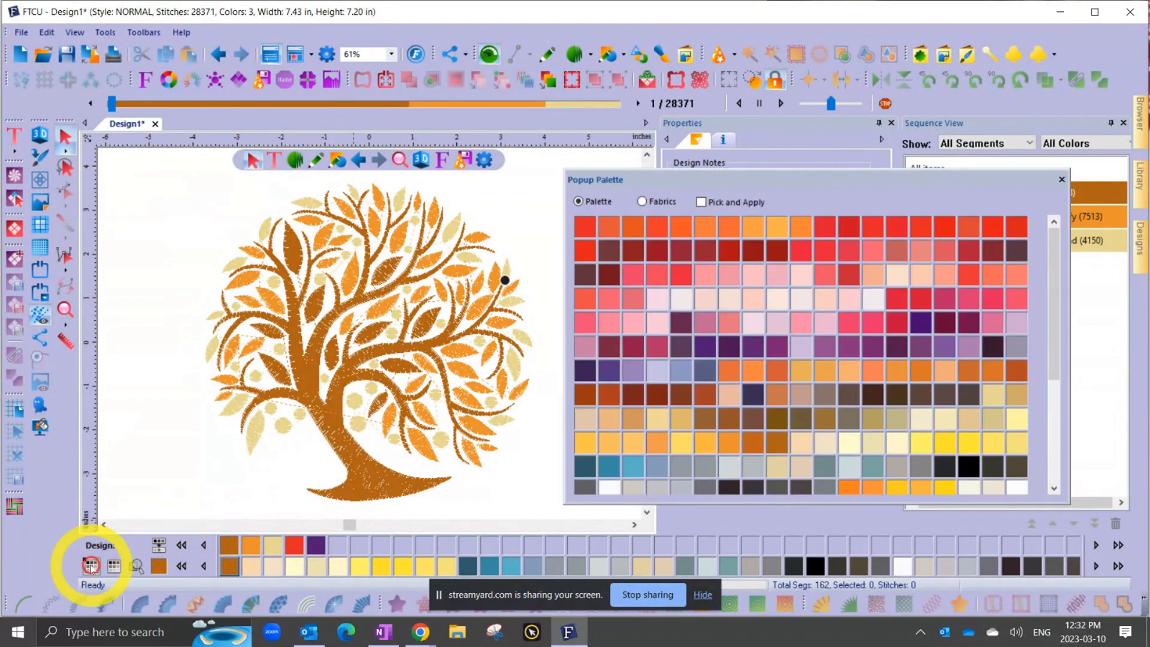
left_click(701, 203)
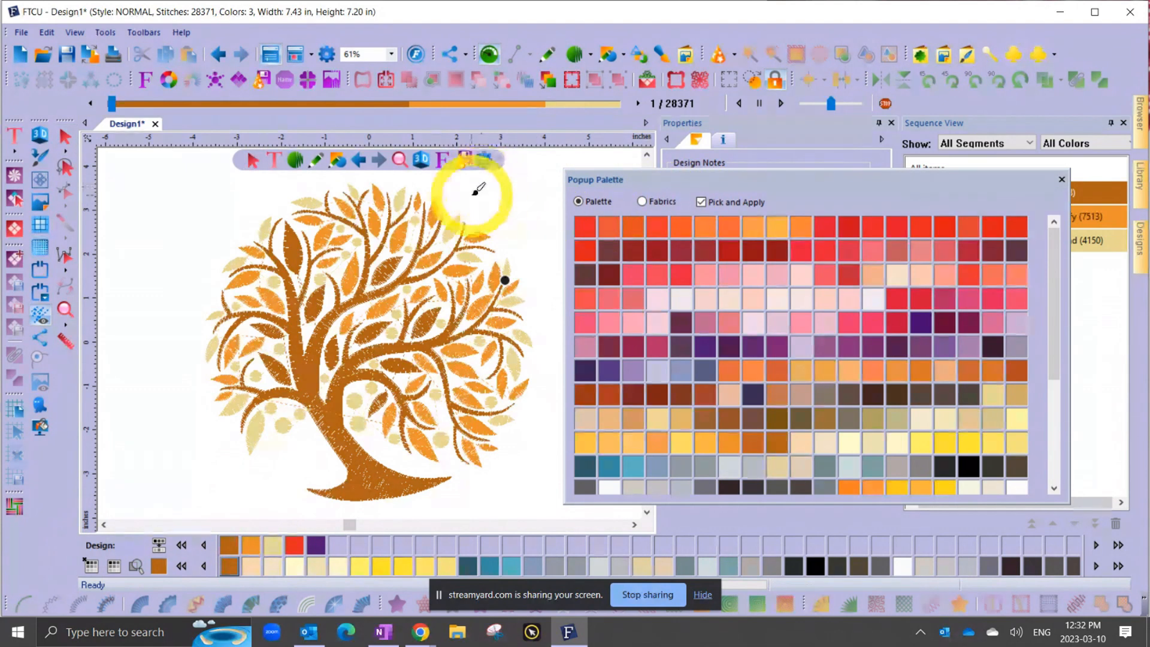
left_click(700, 202)
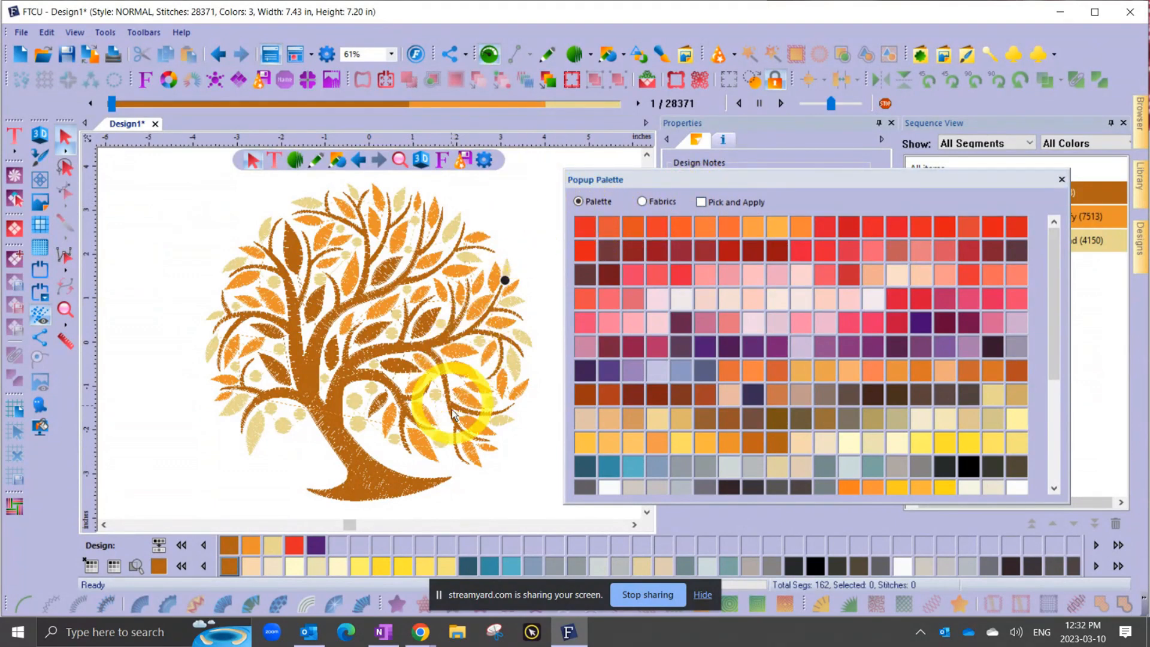
left_click(340, 391)
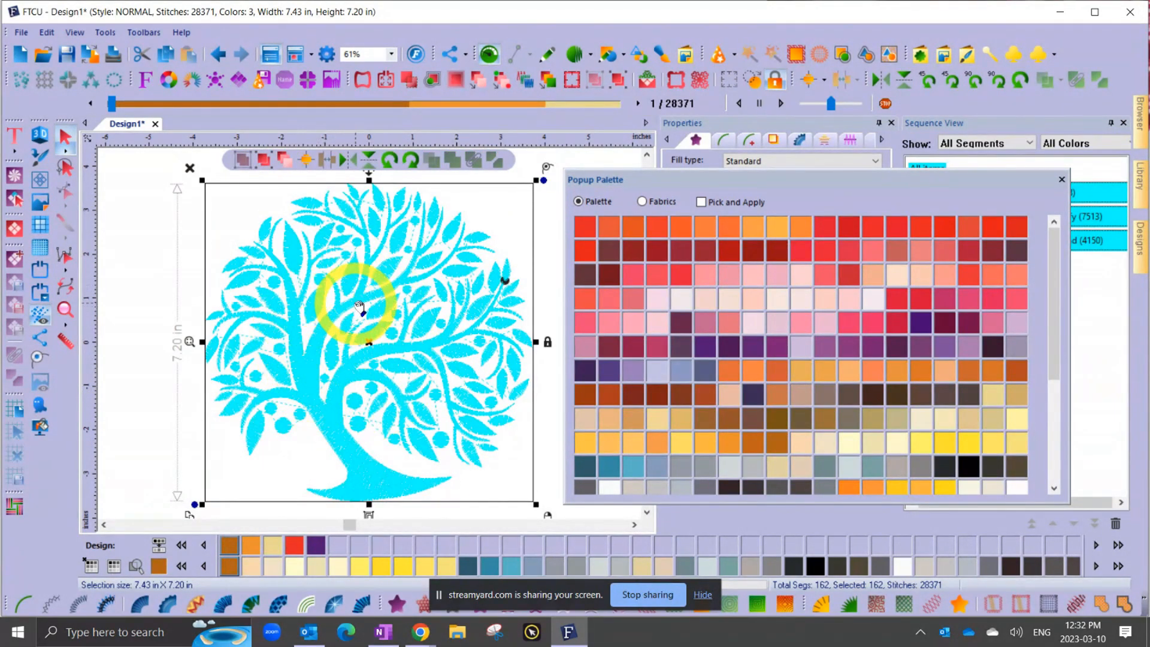
left_click(150, 204)
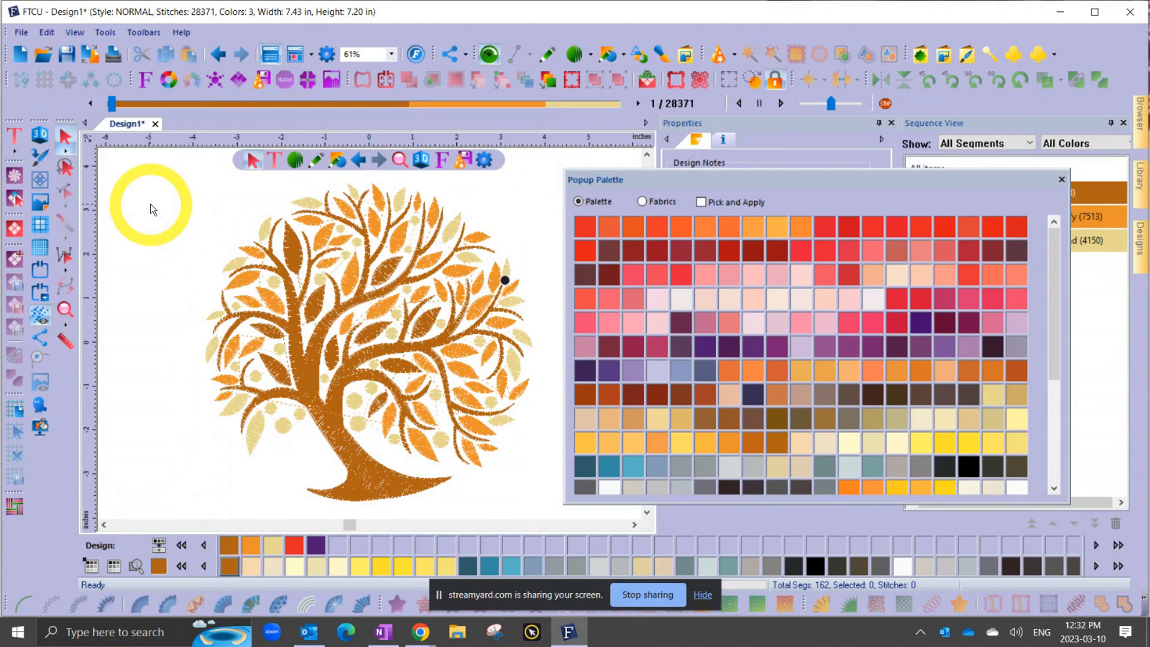
left_click(701, 202)
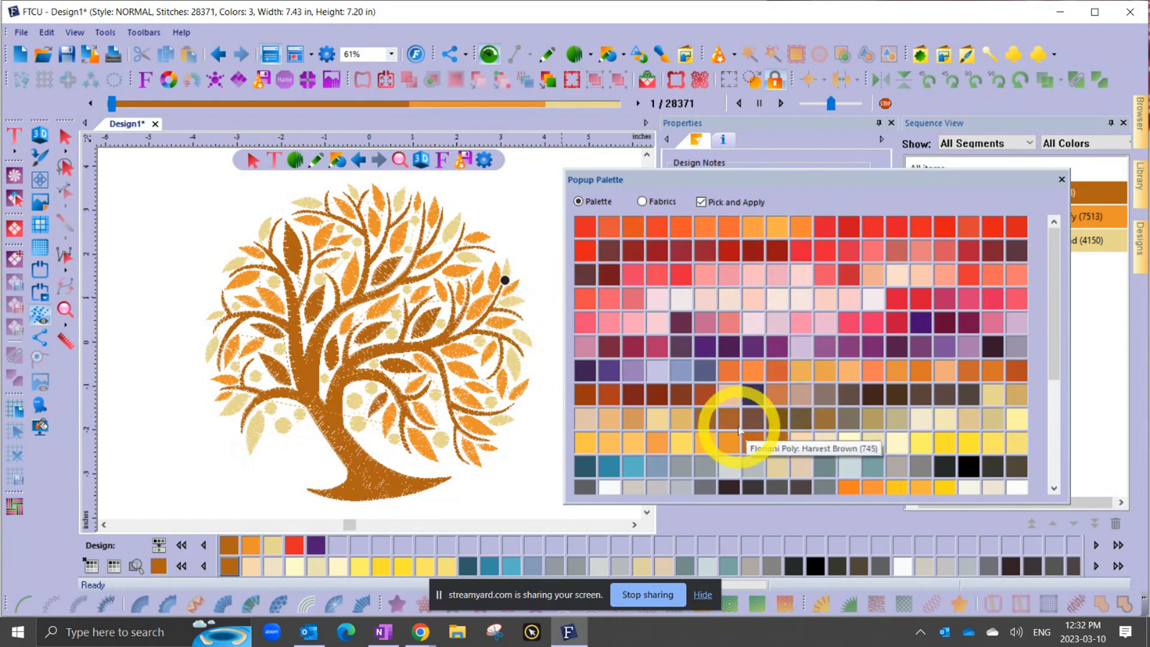
Recolor five leaves on the tree's lower right side one by one with the 769 Dark Cinnamon thread.
left_click(659, 396)
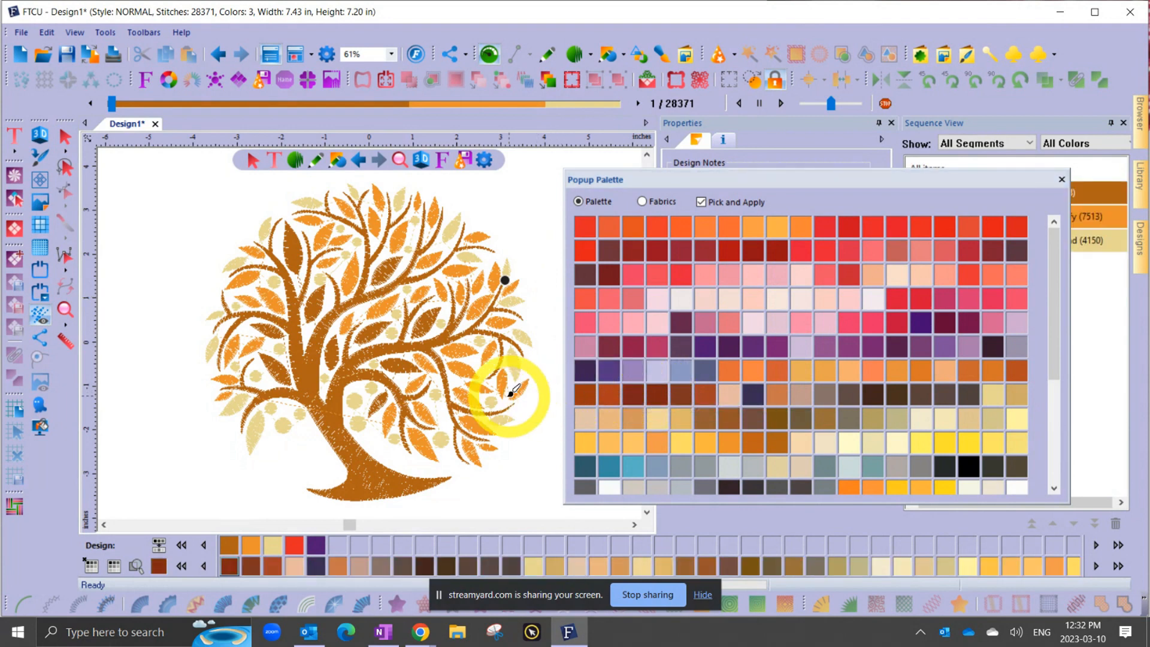
left_click(473, 425)
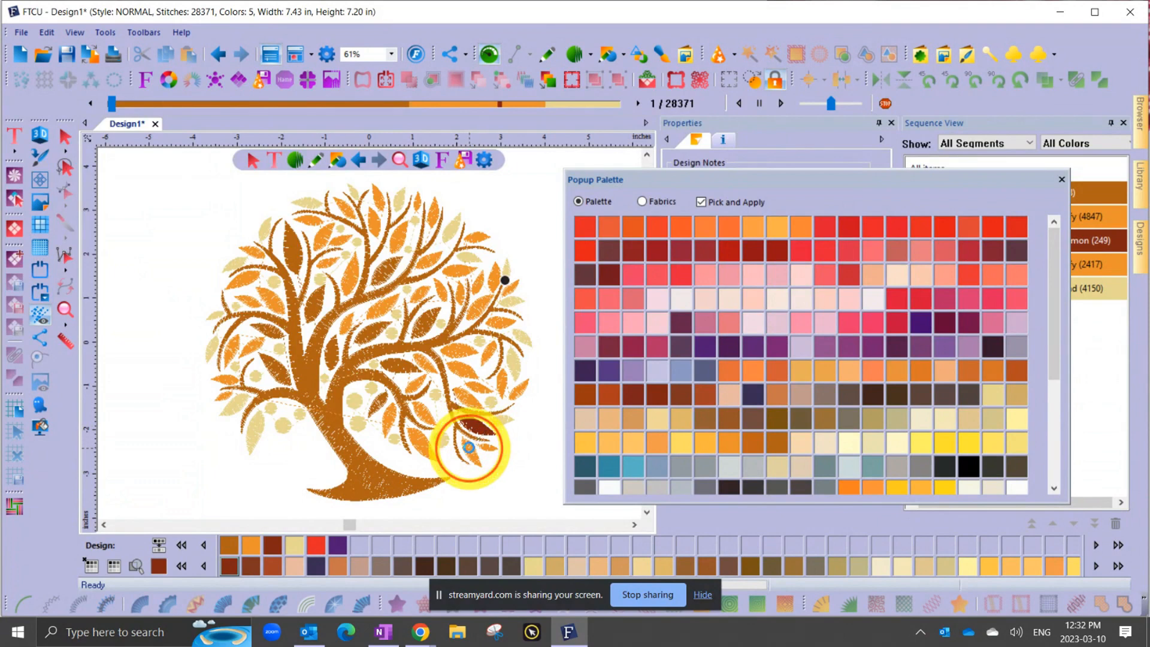
left_click(481, 441)
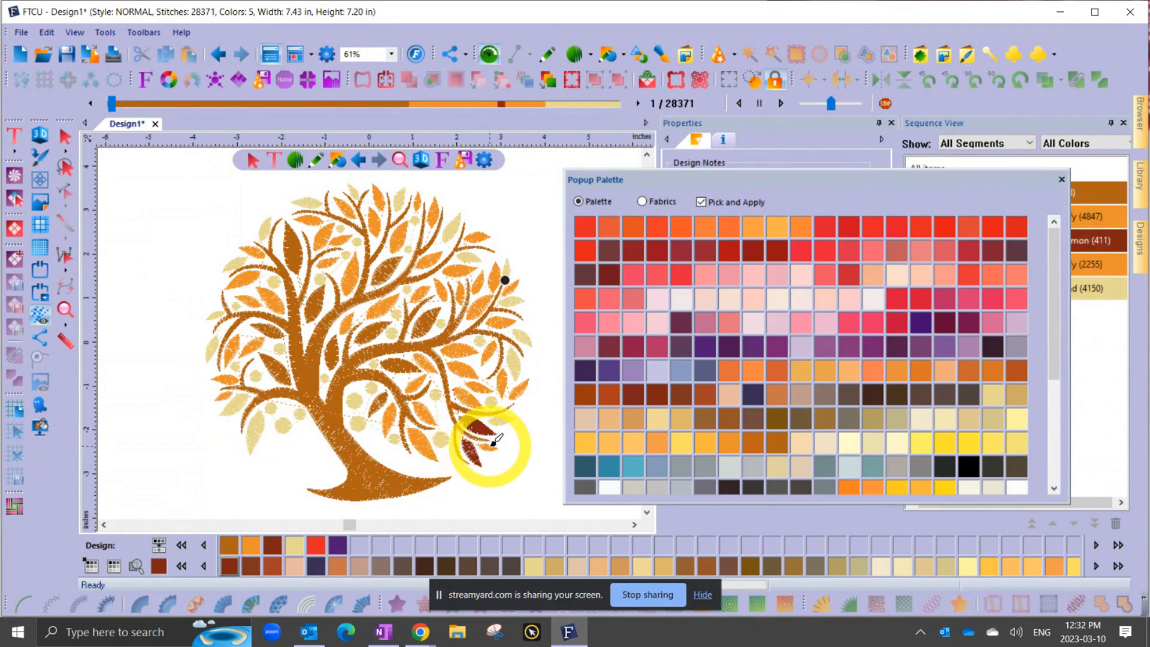
left_click(495, 441)
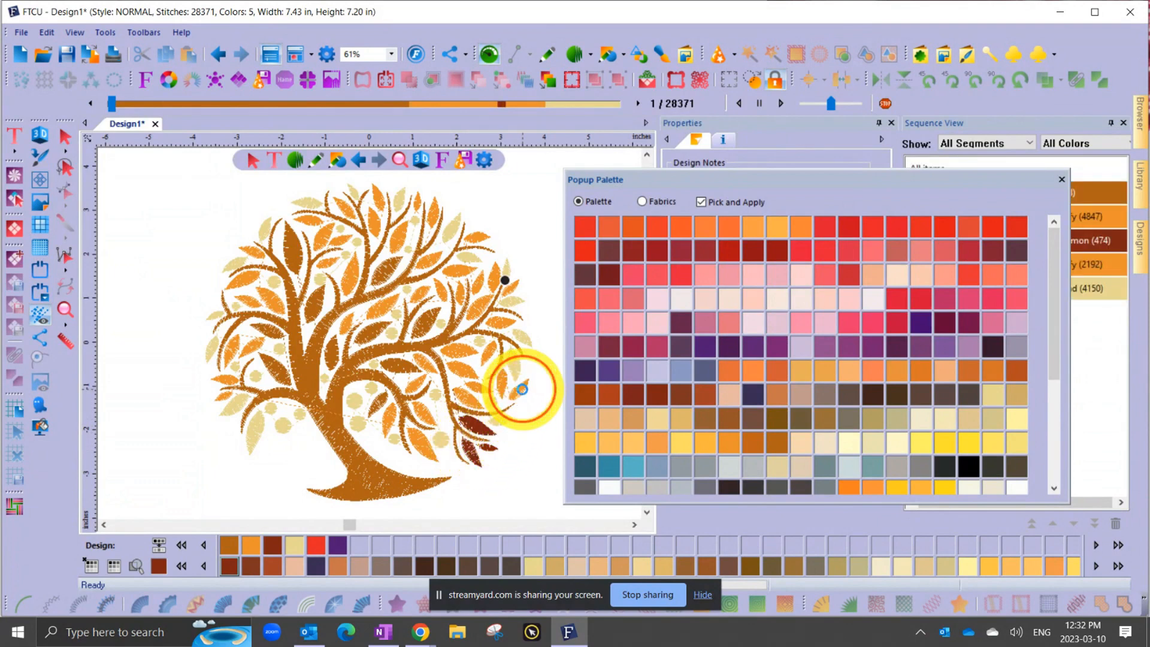
left_click(527, 385)
left_click(469, 347)
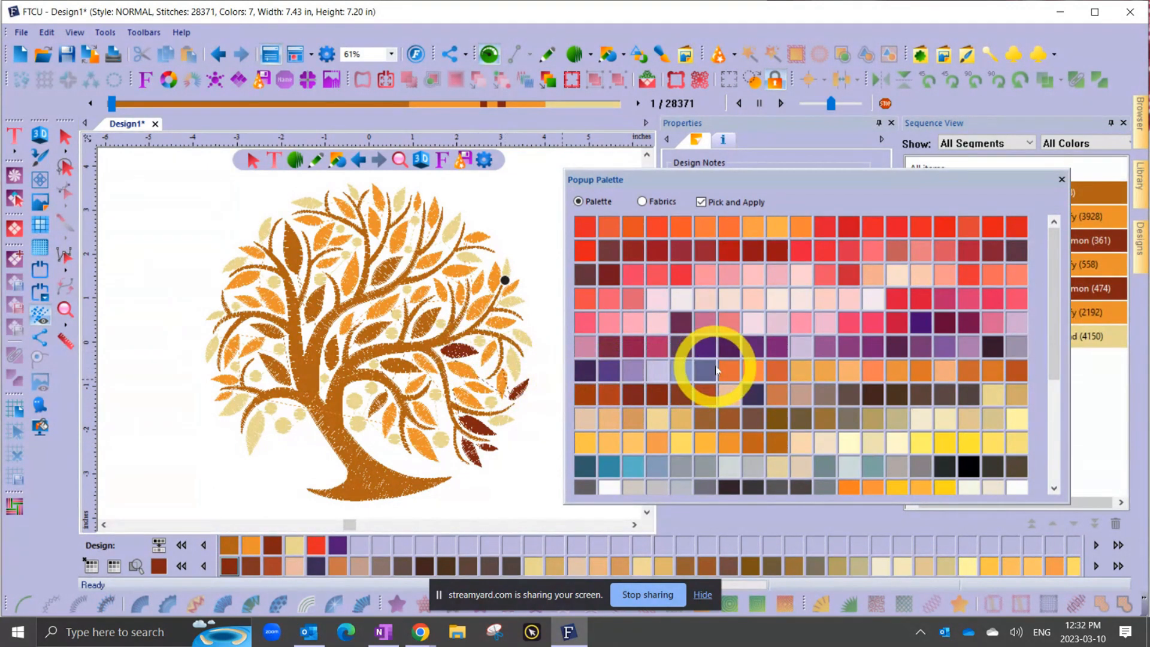
Recolor three orange leaves just below the upper Dark Cinnamon leaf, on the tree's right side, with 516 Autumn Gold.
left_click(730, 372)
left_click(470, 364)
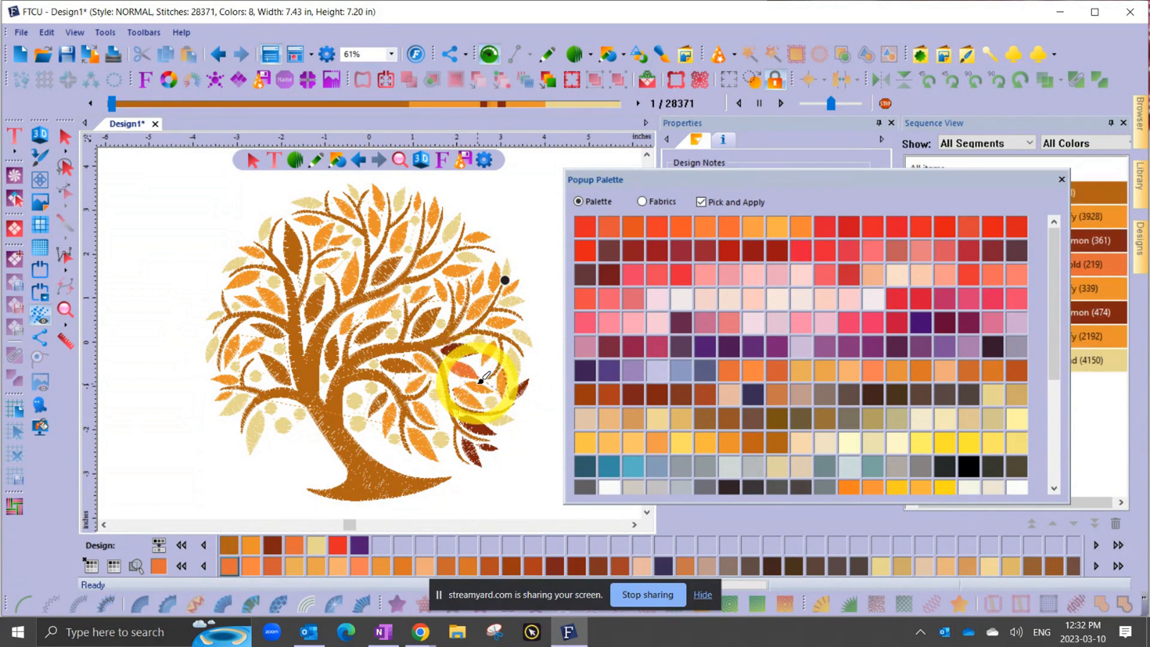
left_click(476, 393)
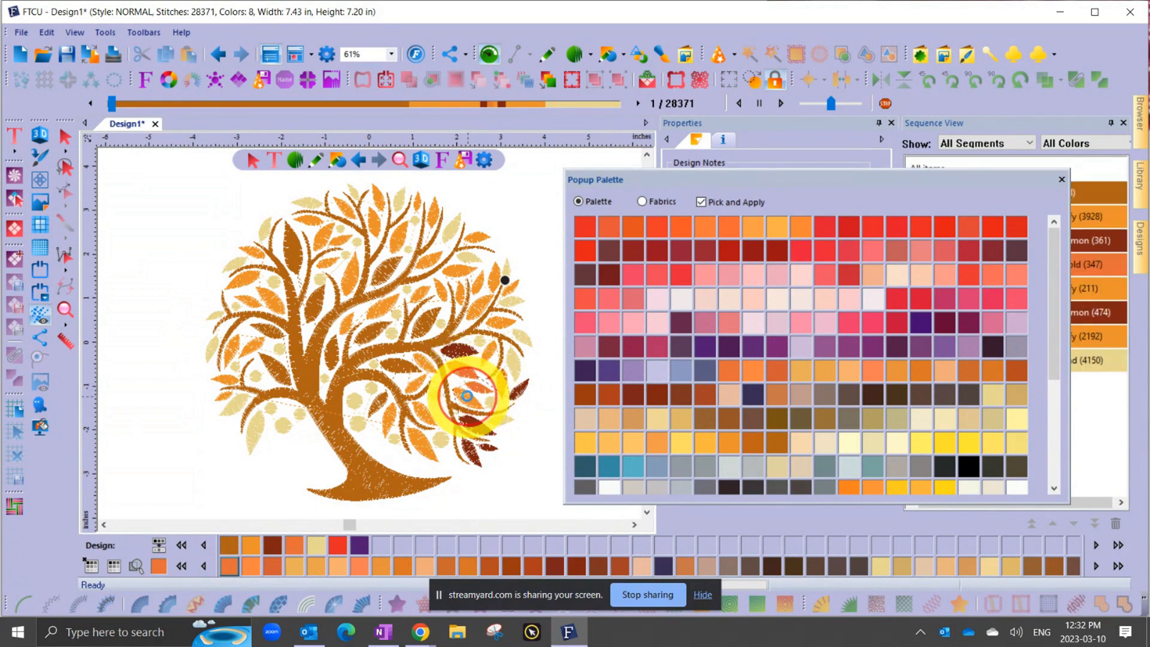
left_click(467, 395)
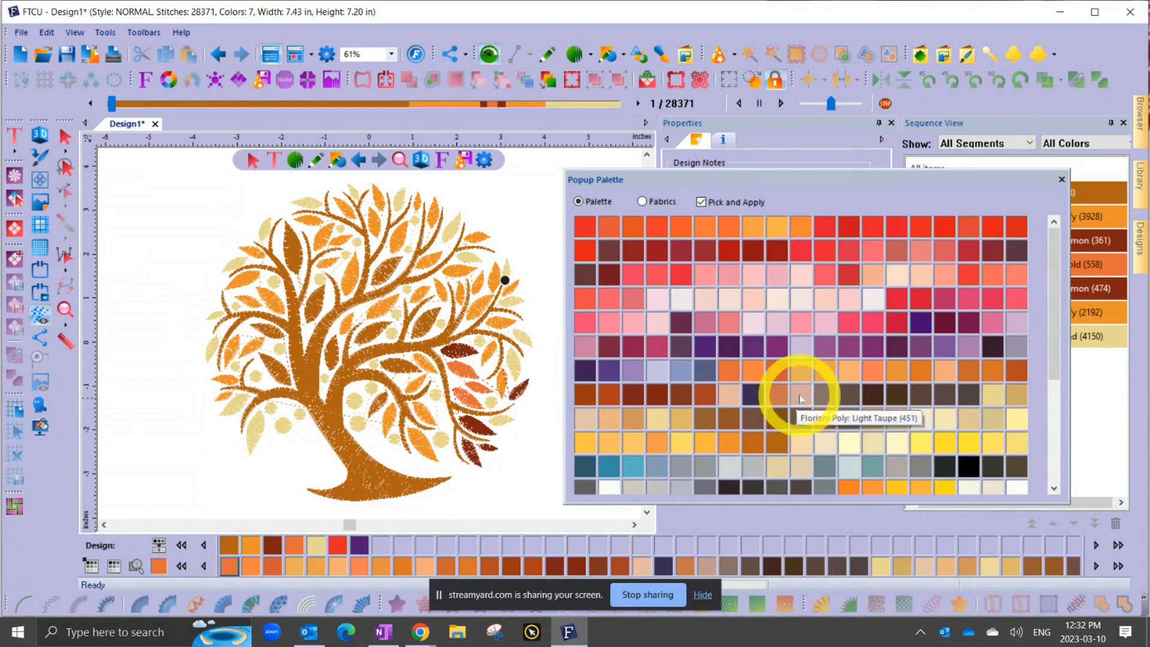
Recolor the round berries beneath the right branches and several beside the left branches with 127 Hot Pink.
left_click(853, 327)
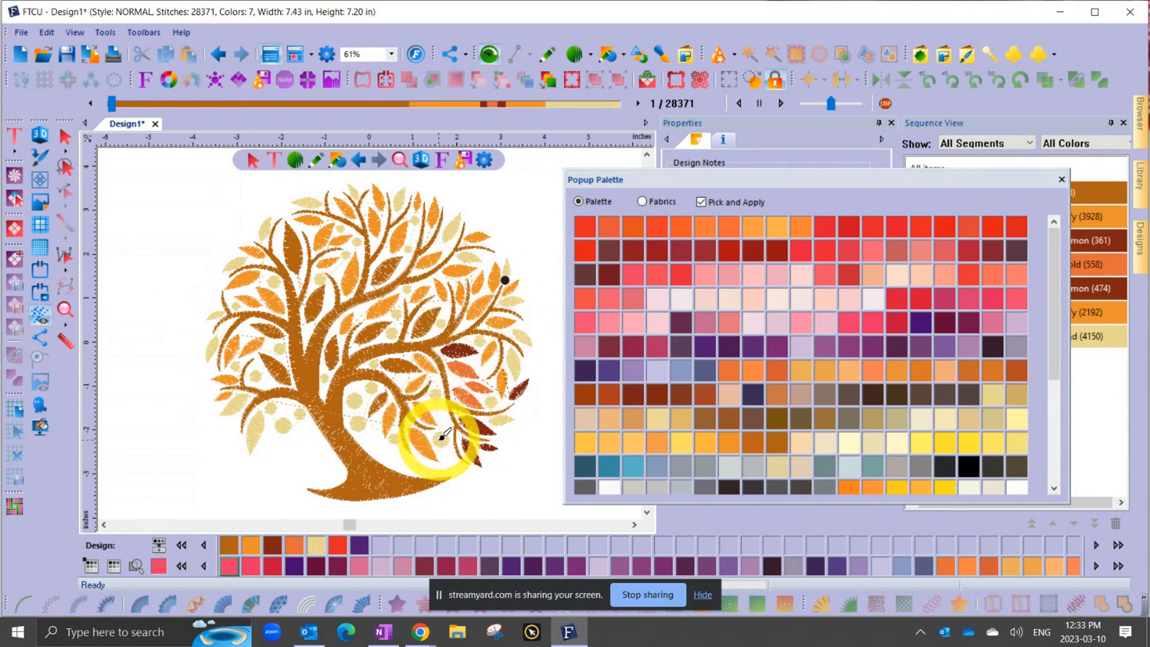
left_click(443, 437)
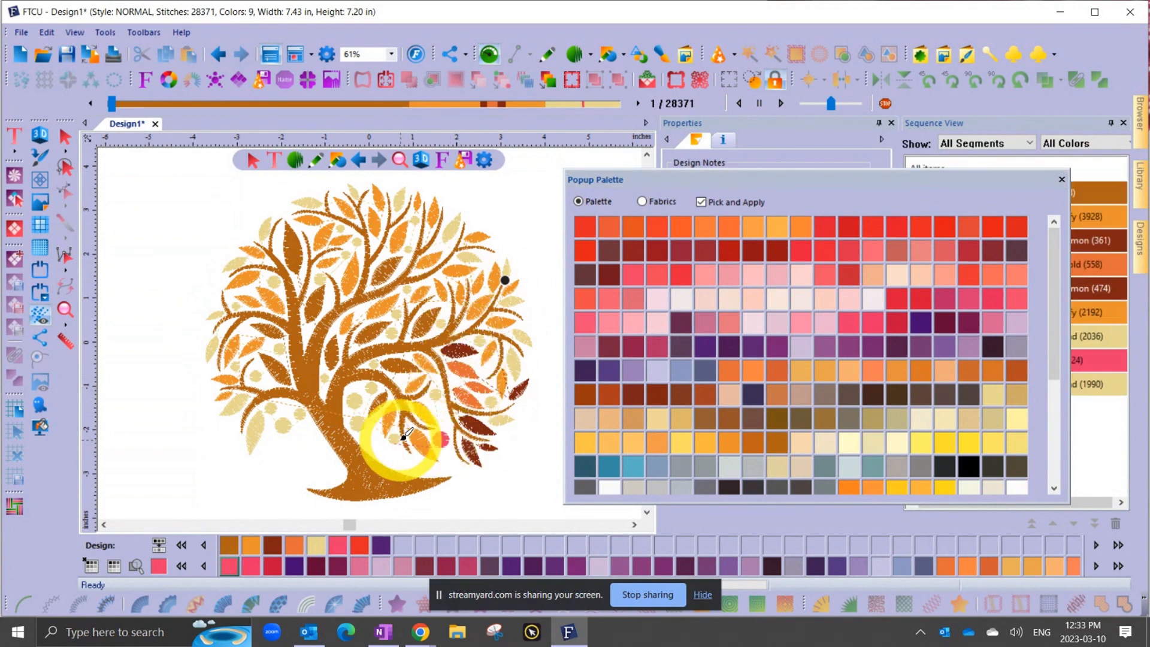
left_click(396, 439)
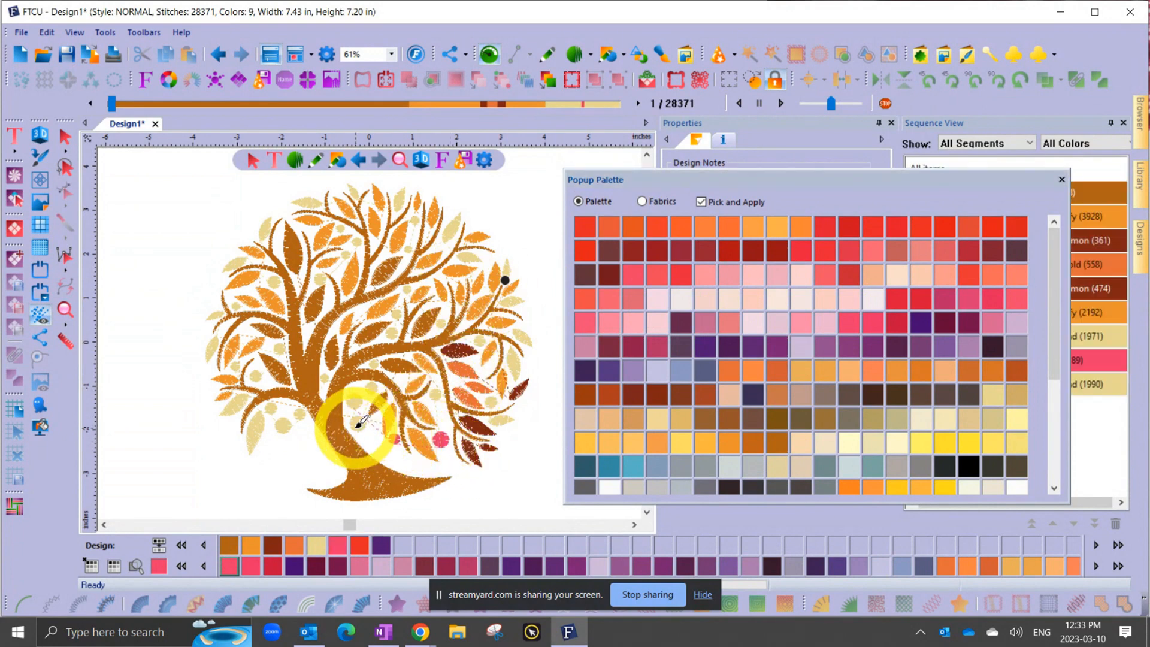
left_click(360, 422)
left_click(374, 400)
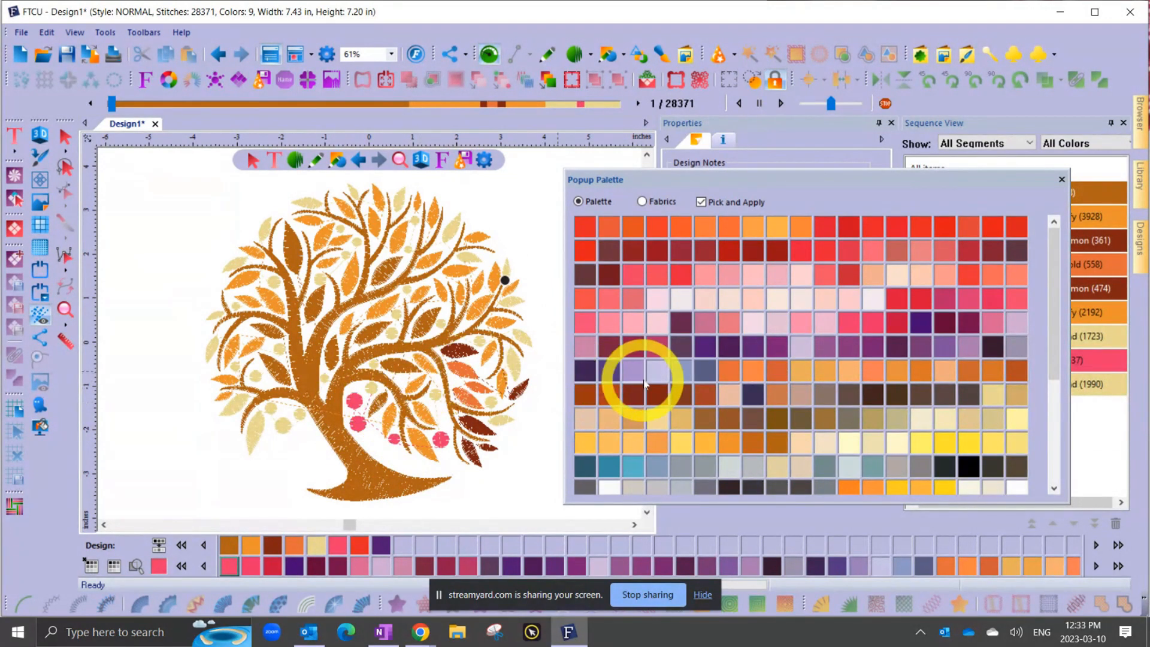
left_click(279, 347)
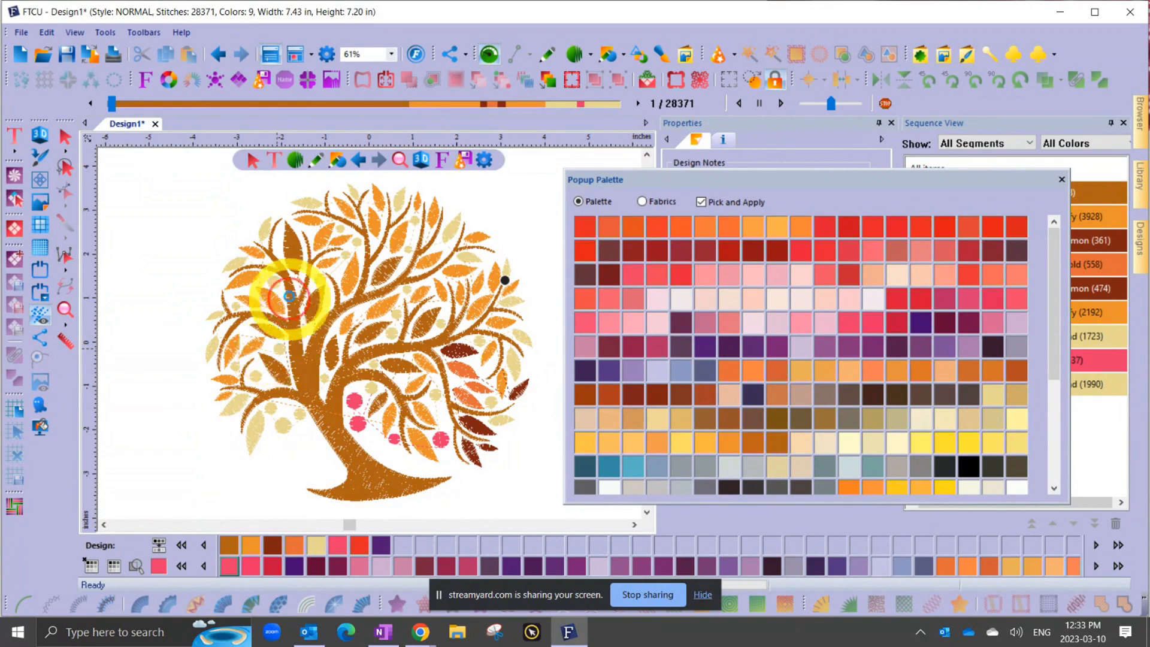
left_click(277, 279)
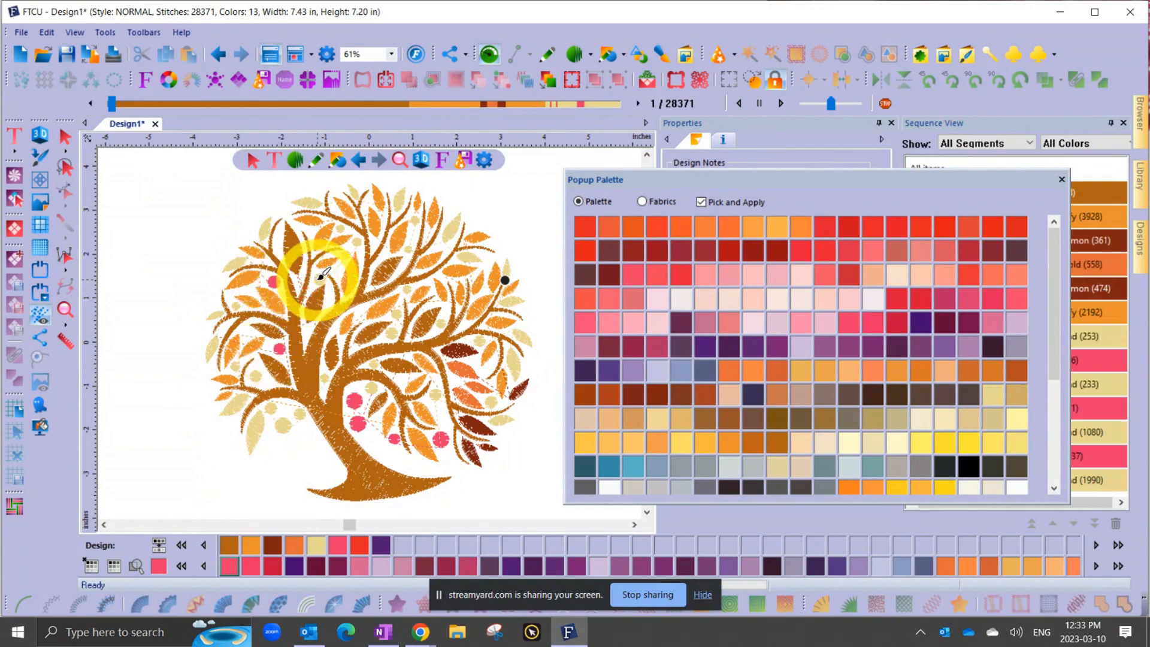
Recolor two leaves near the upper right of the tree with 2040 Blue Azure, disable Pick and Apply, and close the popup palette.
scroll(841, 331, "down", 3)
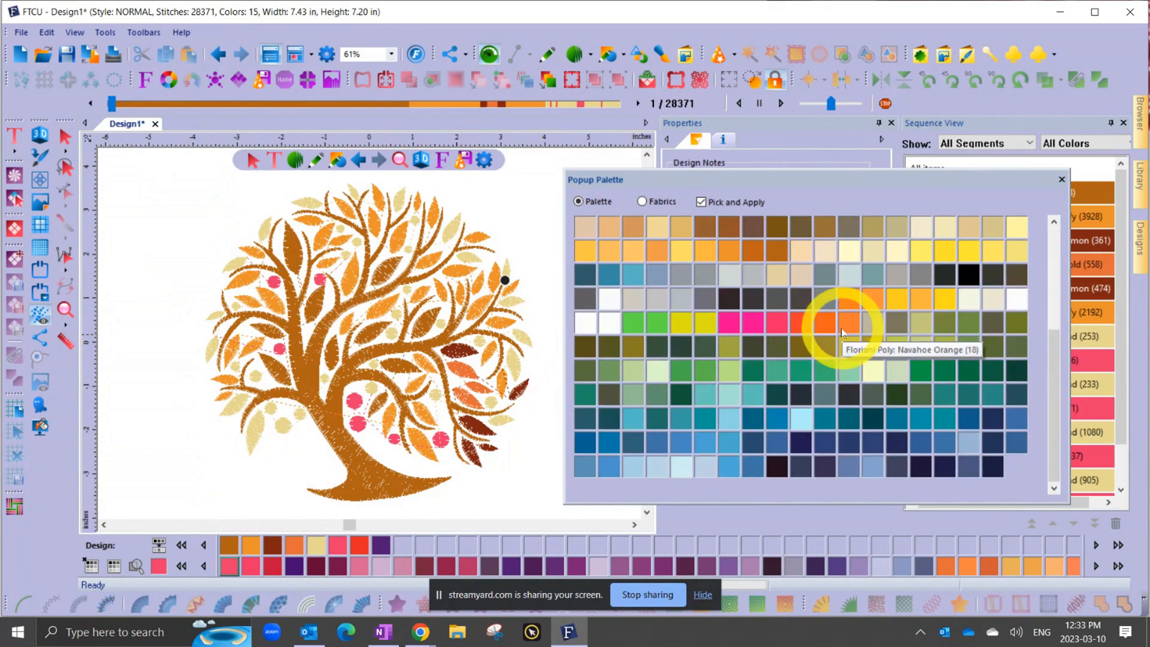
left_click(707, 415)
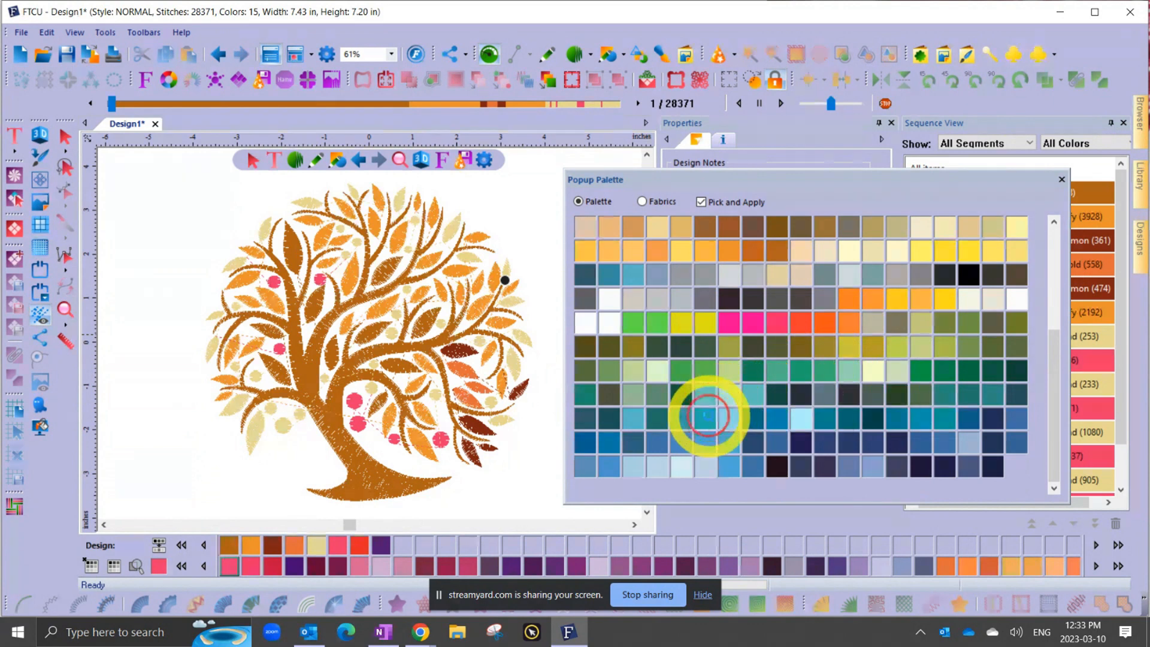
left_click(428, 262)
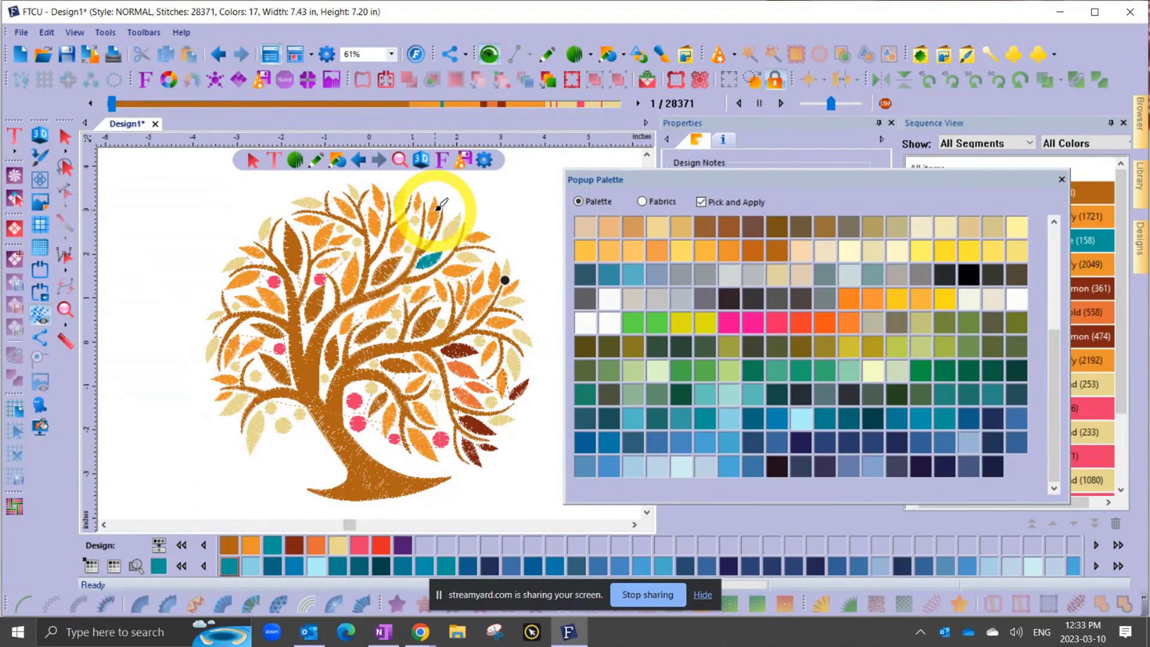
left_click(434, 209)
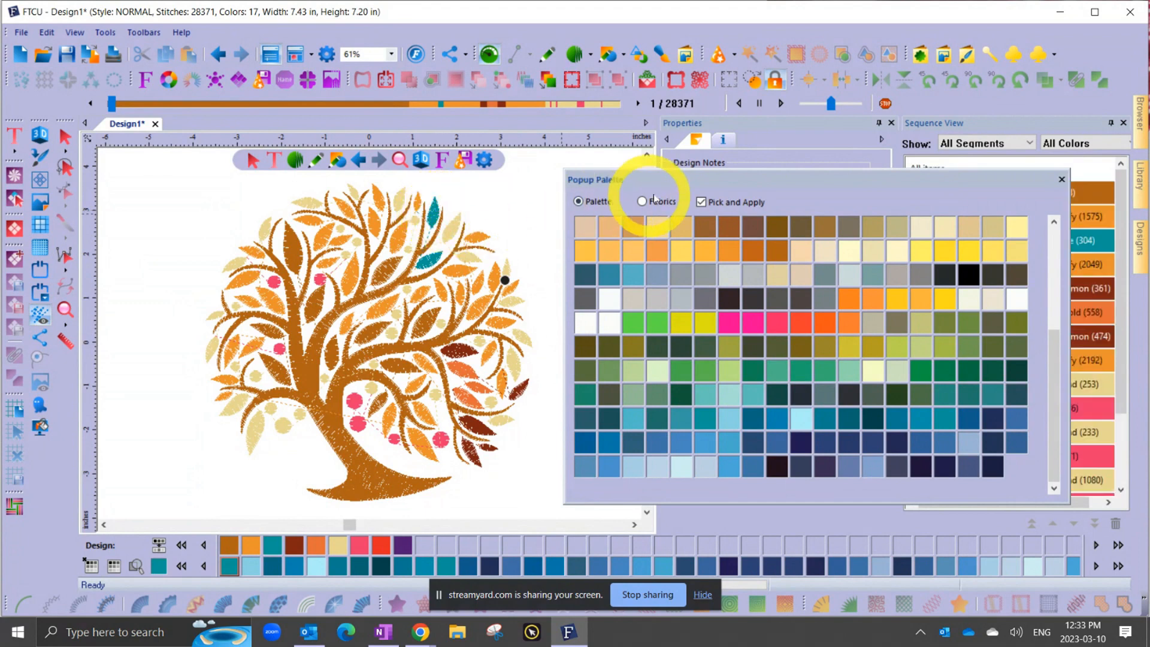
left_click(701, 203)
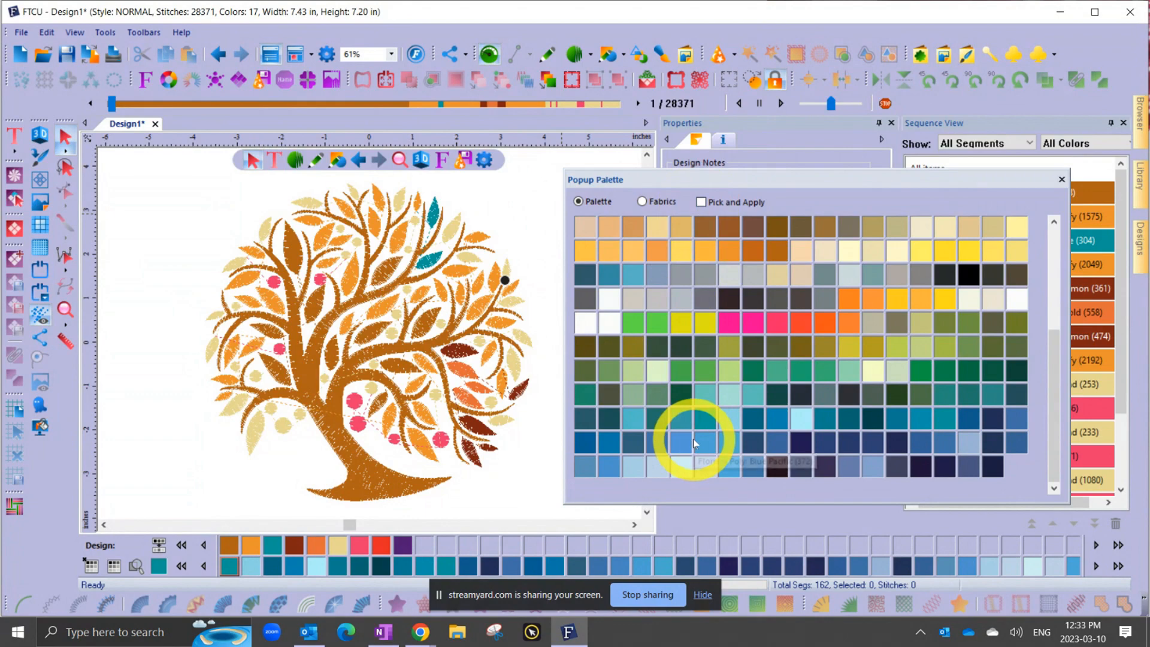
left_click(1061, 179)
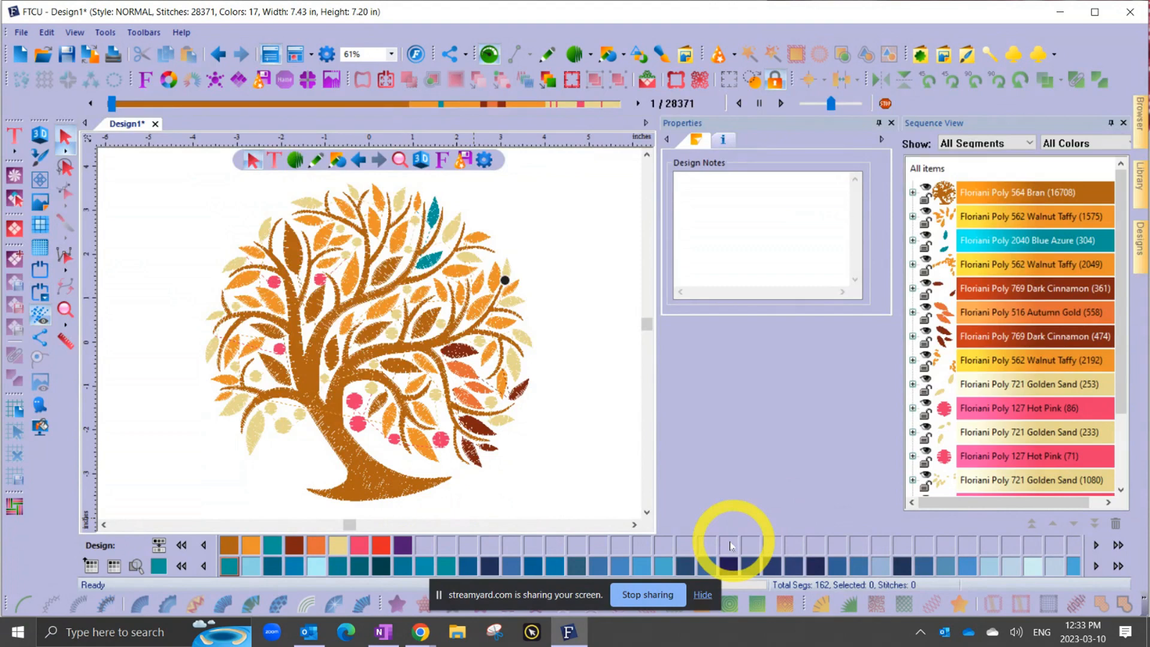
Brush 370 Mint Julep from the thread palette onto three leaves at the tree's lower left, and return to the selection tool.
left_click(662, 566)
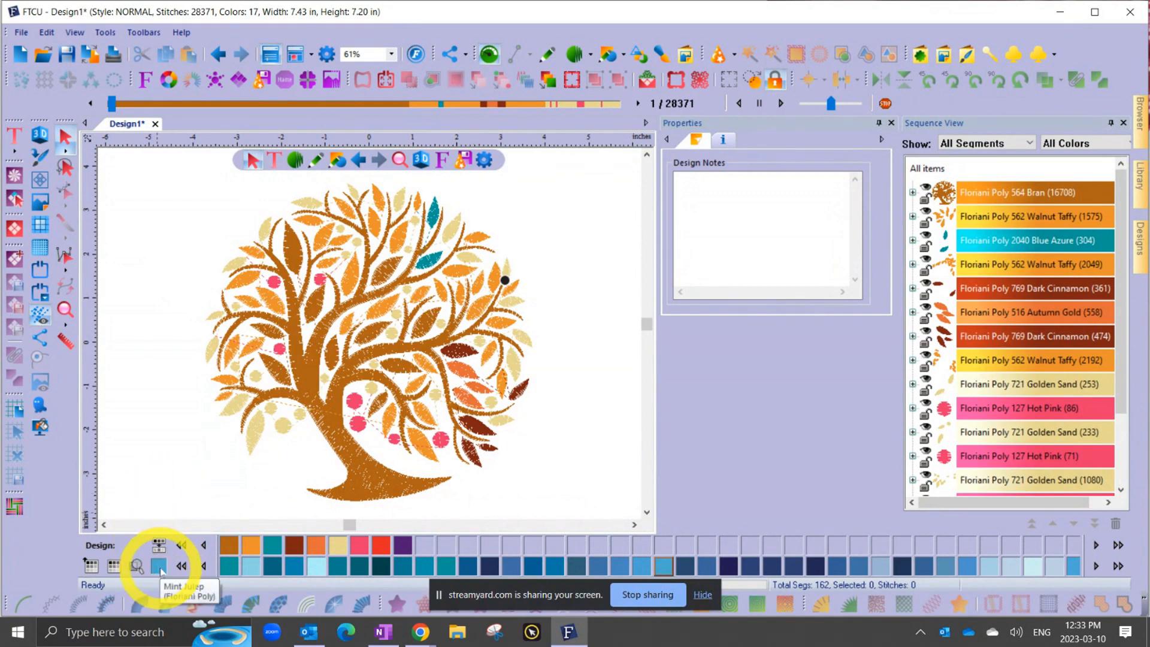
left_click(159, 567)
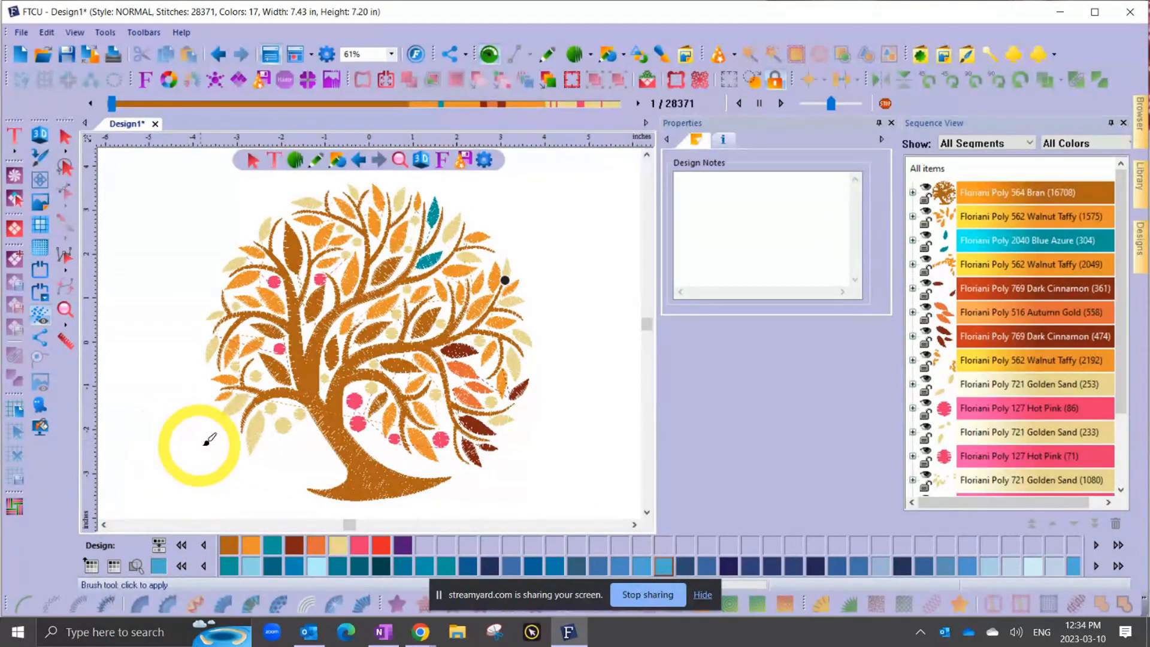
left_click(261, 419)
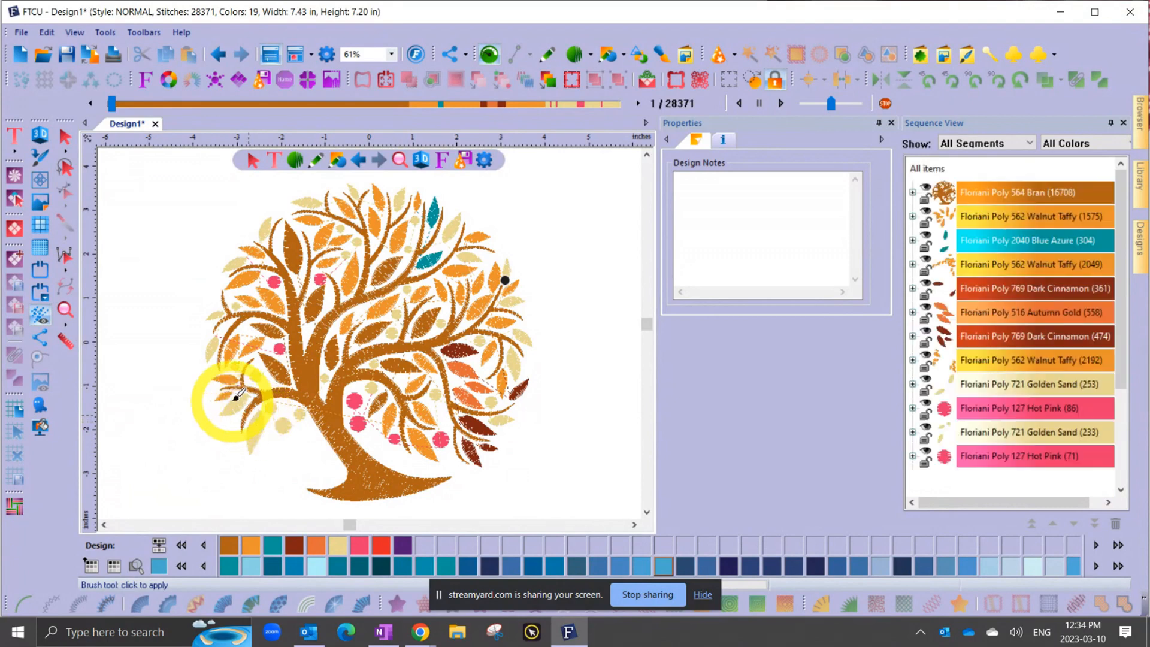
left_click(232, 402)
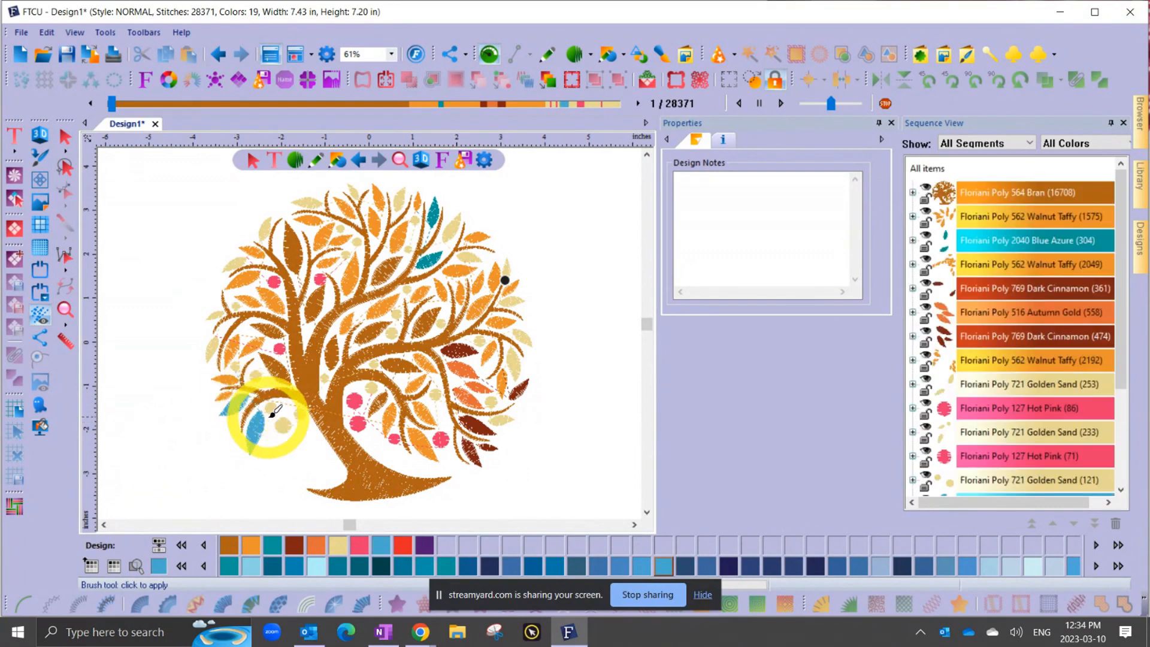
left_click(272, 367)
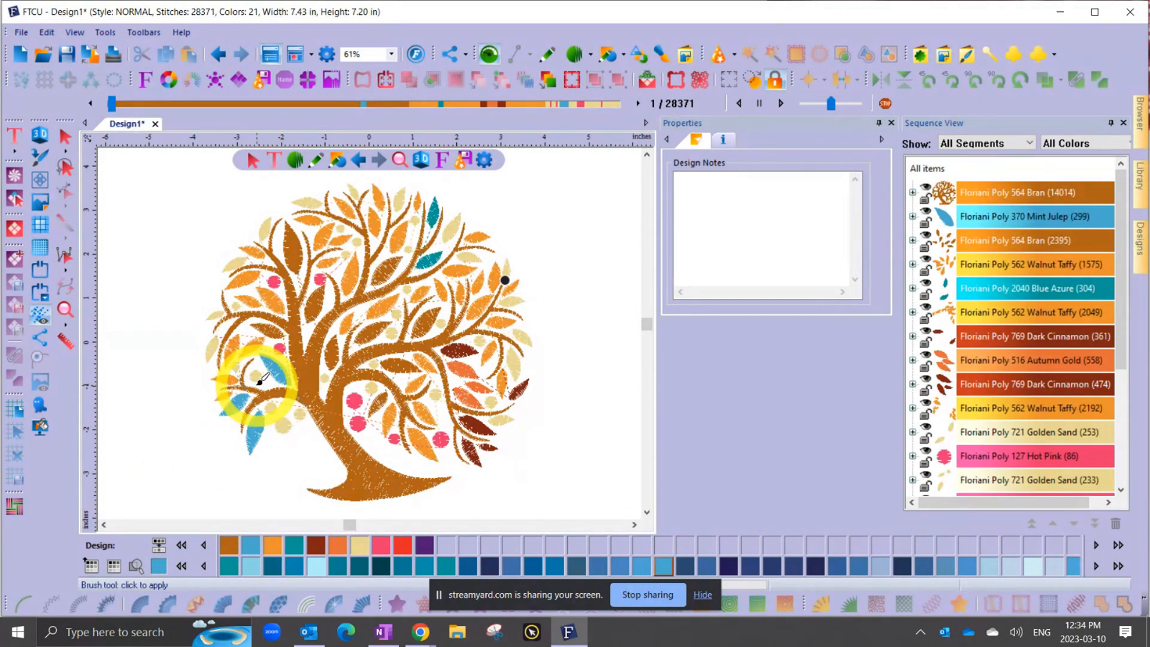
left_click(64, 137)
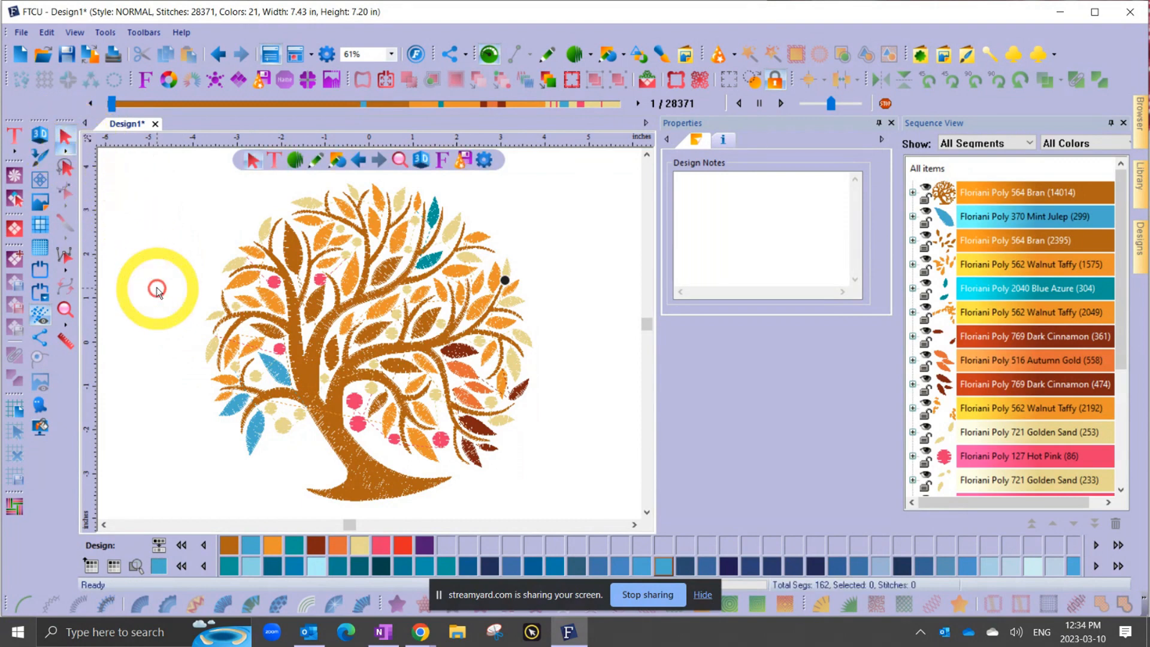
Reopen the popup palette, switch Pick and Apply on and off again, and close the palette.
left_click(90, 566)
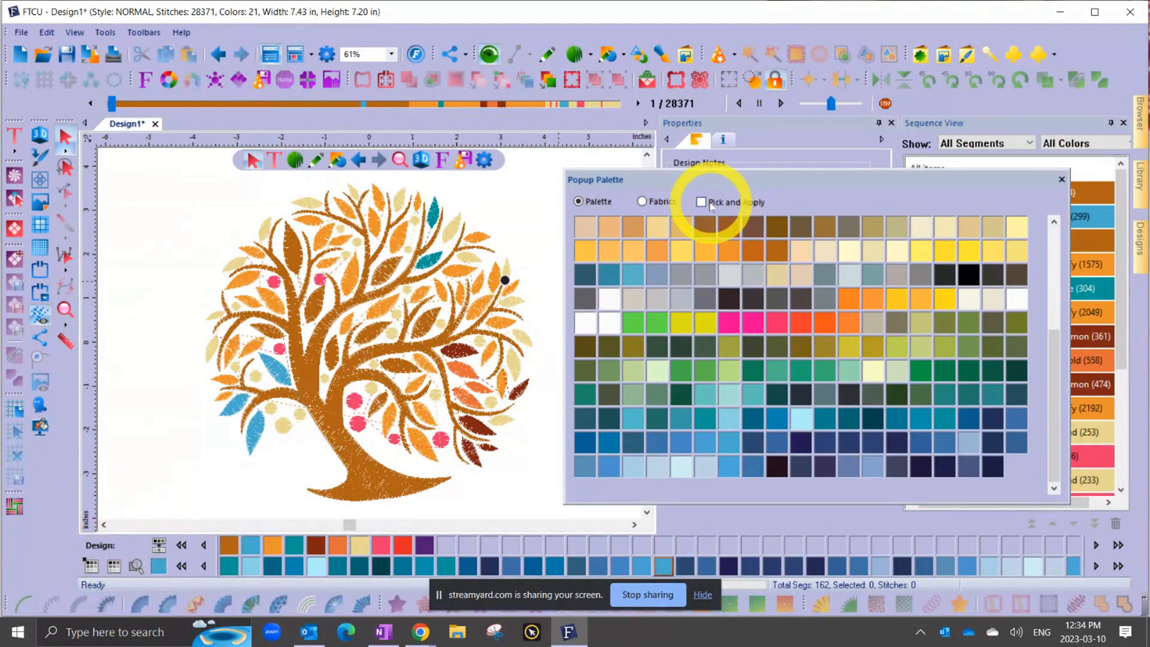
left_click(701, 202)
left_click(700, 202)
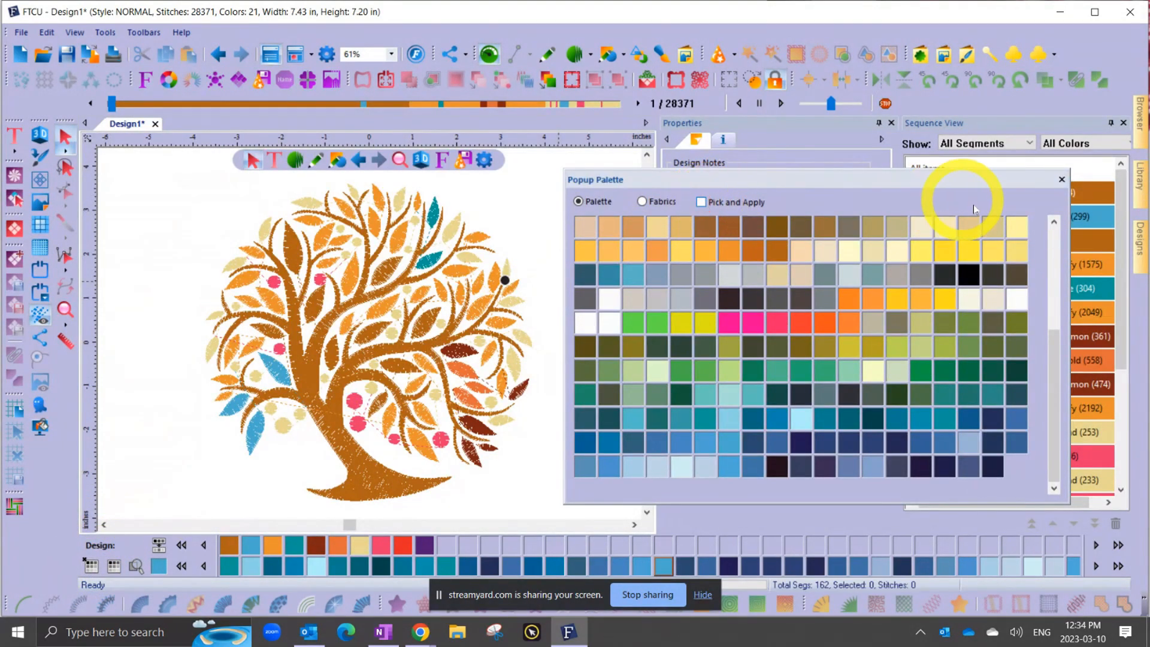
left_click(1062, 180)
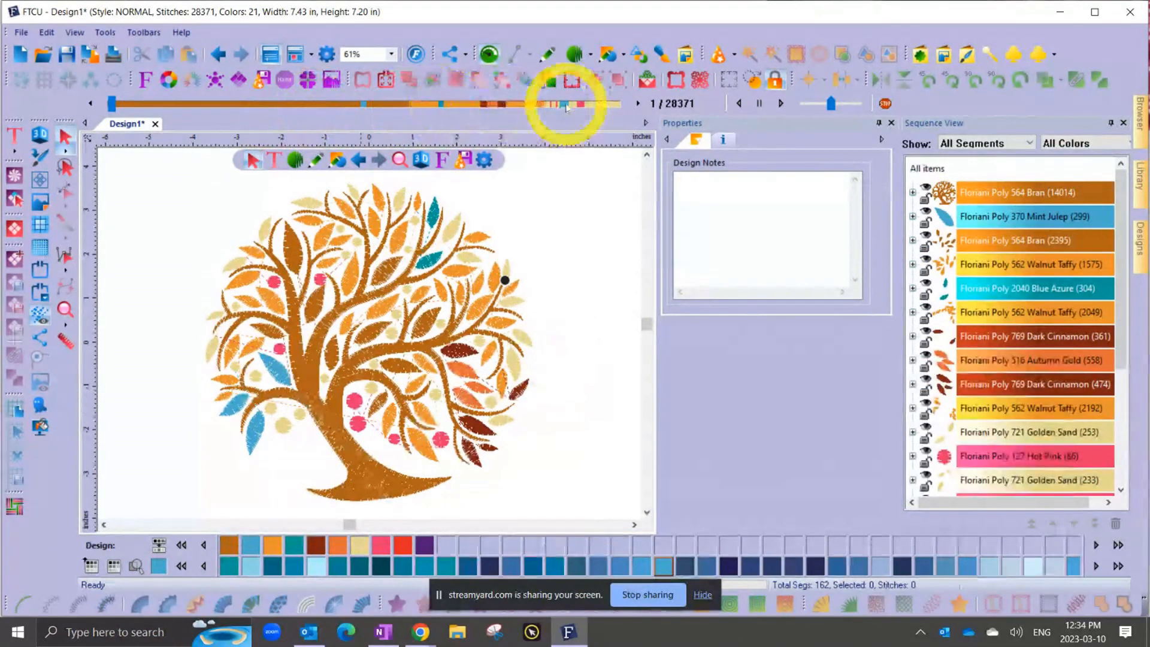
Run Color Sort on the whole tree design to merge its repeated thread colors, and acknowledge the result.
left_click(549, 82)
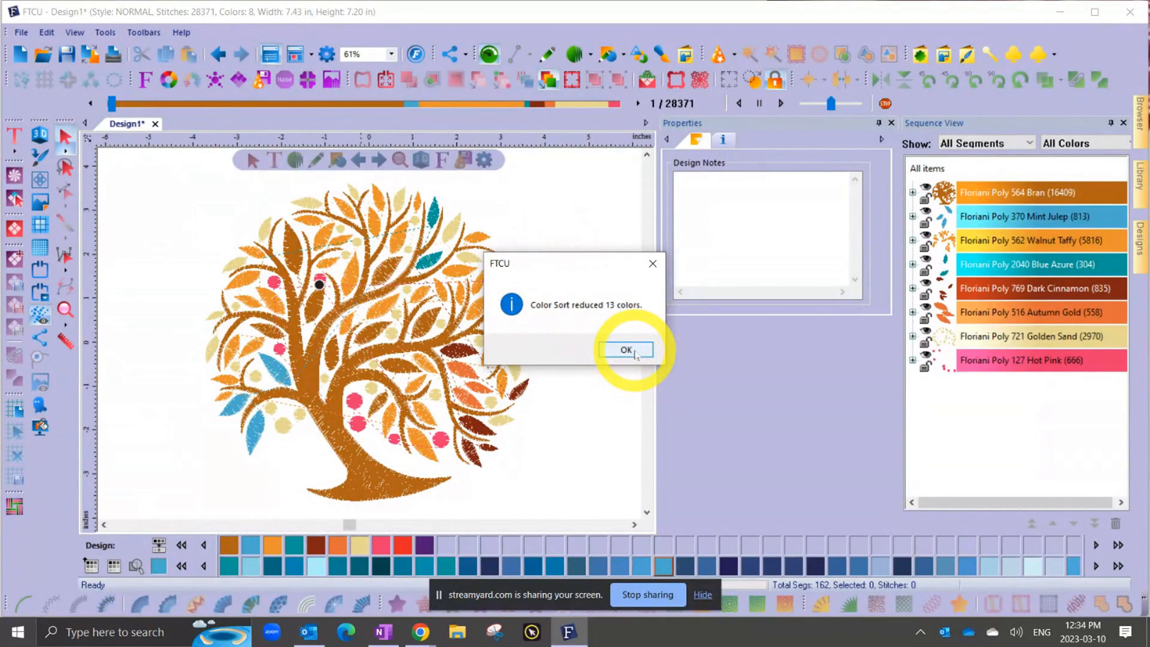
left_click(626, 349)
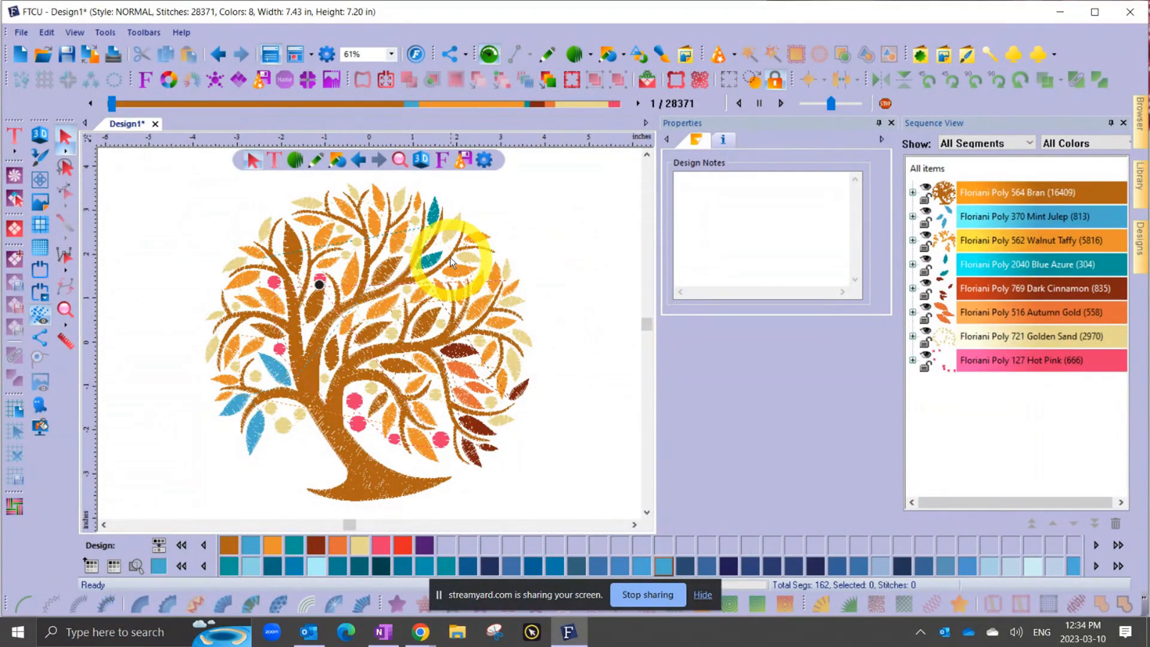